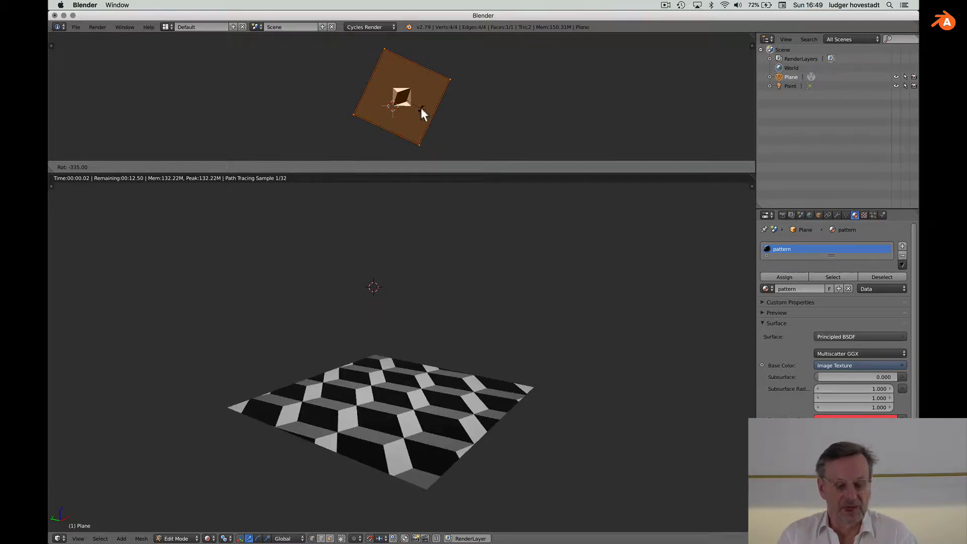
Step: Rotate the plane's UV face by -335 degrees over the pat02.tiff image
{"action": "left_click", "coordinate": [421, 113]}
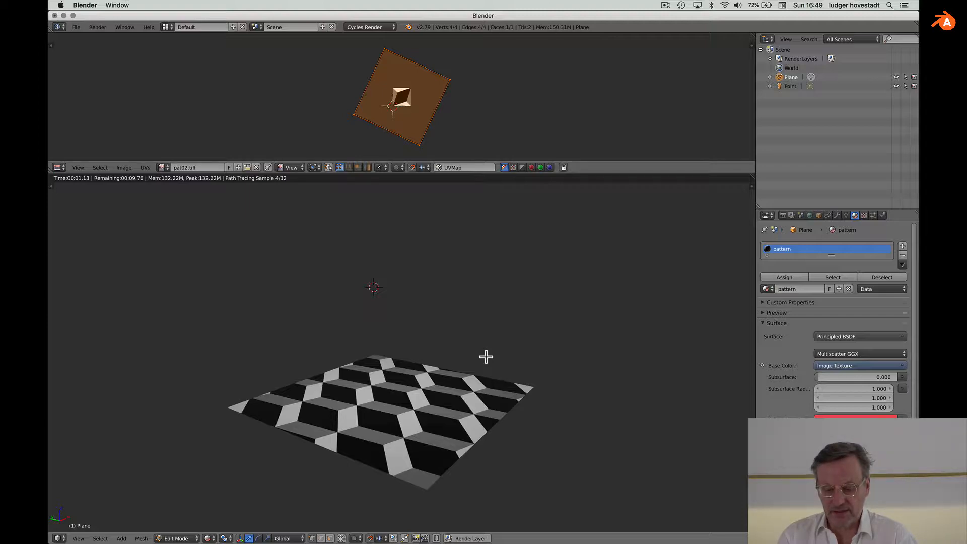
{"action": "scroll", "coordinate": [486, 357], "scroll_direction": "down", "scroll_amount": 3}
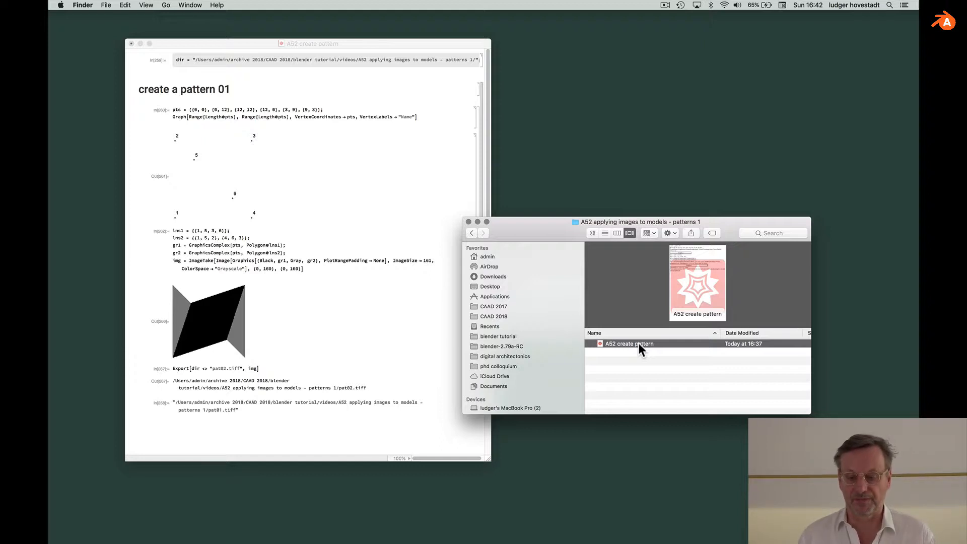
Step: Switch to the A52 create pattern notebook in Mathematica, widen its window, and evaluate the dir path definition
{"action": "left_click", "coordinate": [387, 93]}
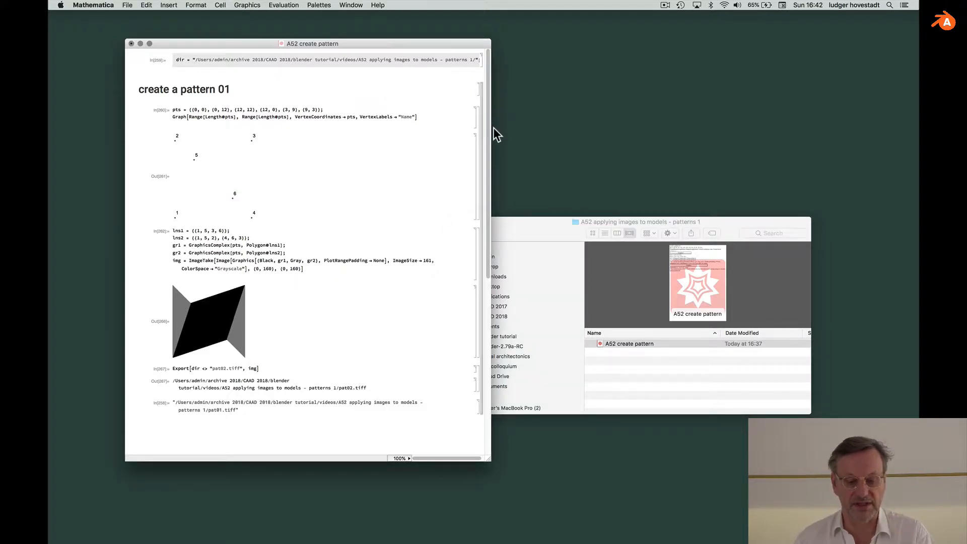
{"action": "left_click_drag", "start_coordinate": [491, 129], "coordinate": [542, 134]}
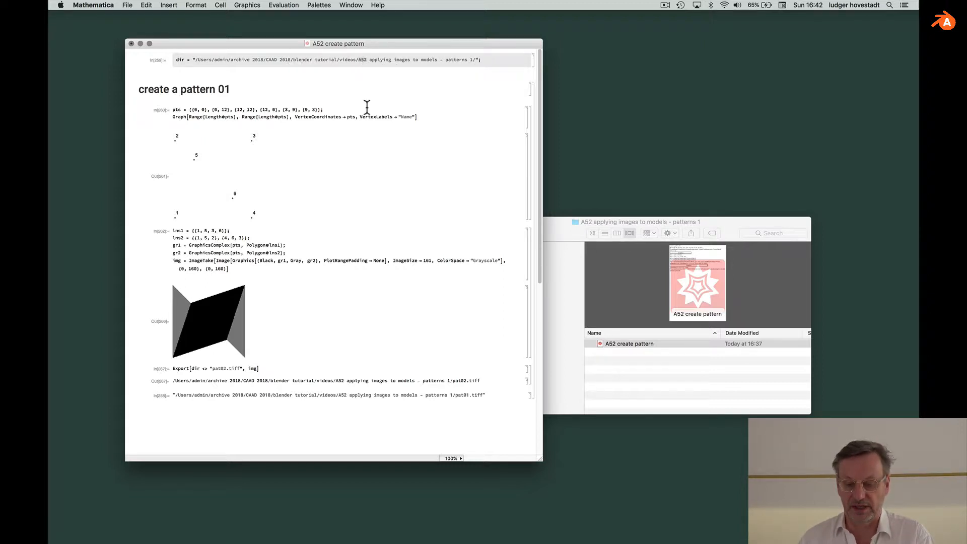
{"action": "left_click", "coordinate": [501, 56]}
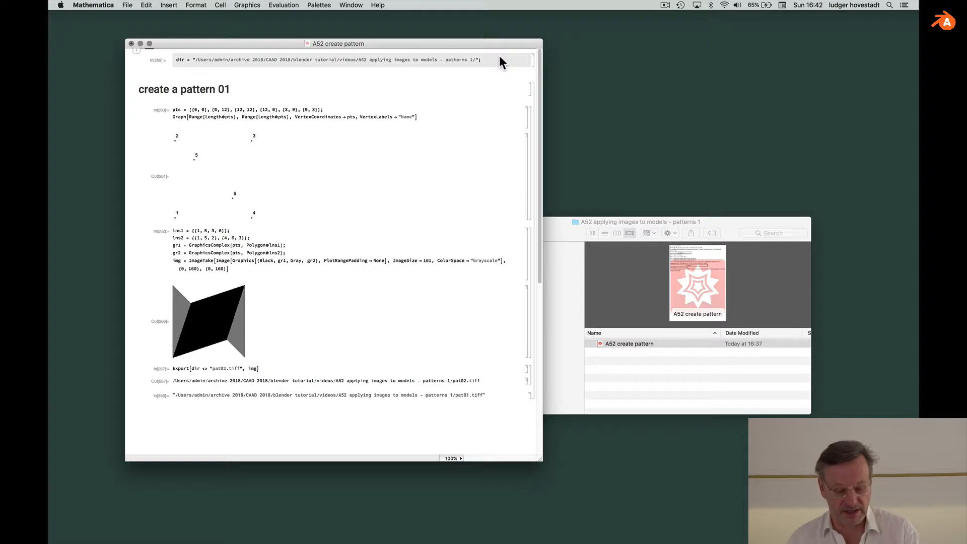
{"action": "left_click", "coordinate": [499, 59]}
{"action": "key", "text": "shift+Return"}
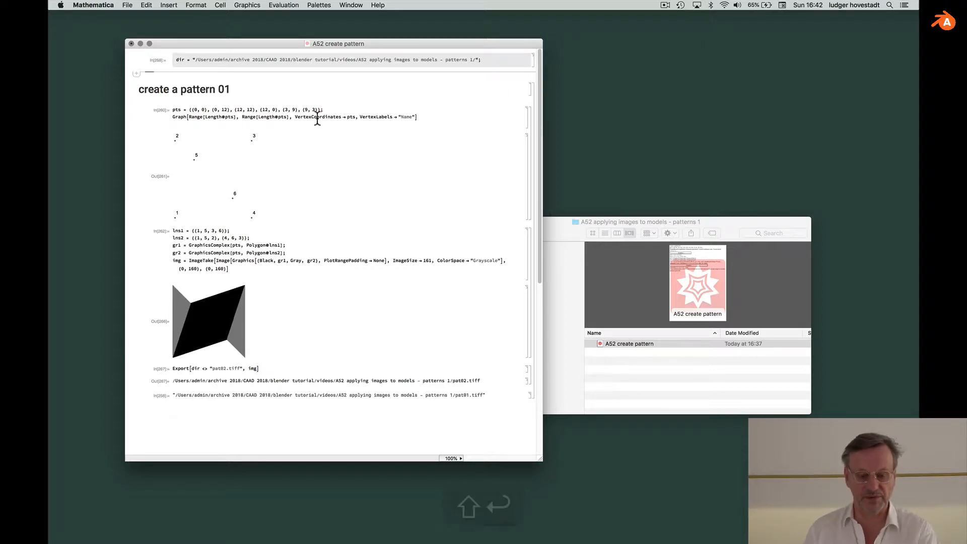
Step: Set the notebook's magnification to 150%
{"action": "scroll", "coordinate": [317, 118], "scroll_direction": "up", "scroll_amount": 3, "text": "ctrl"}
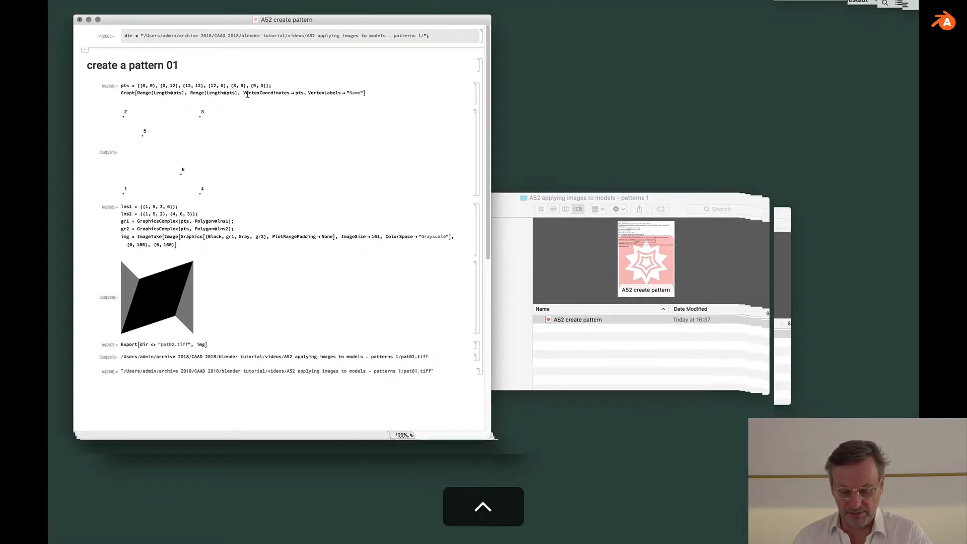
{"action": "scroll", "coordinate": [247, 95], "scroll_direction": "down", "scroll_amount": 3, "text": "ctrl"}
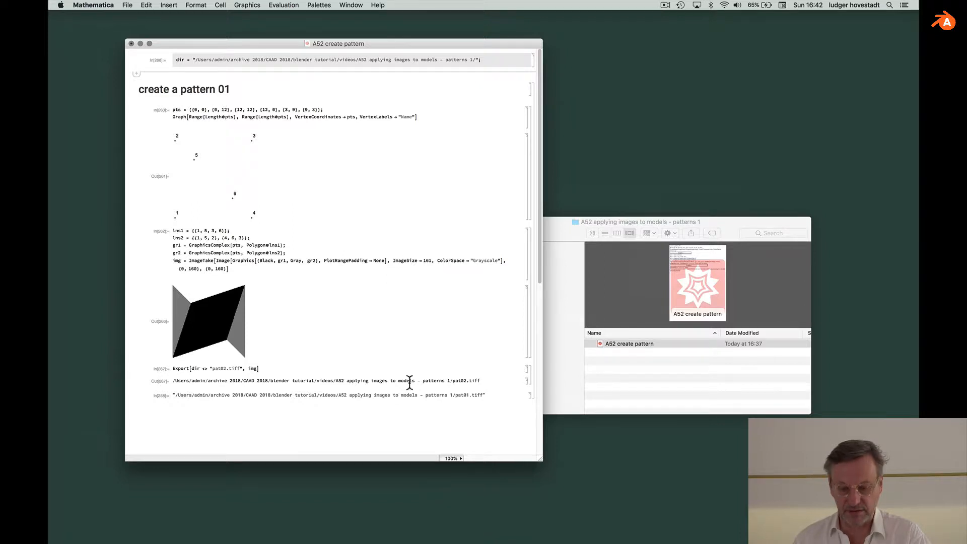
{"action": "left_click", "coordinate": [450, 458]}
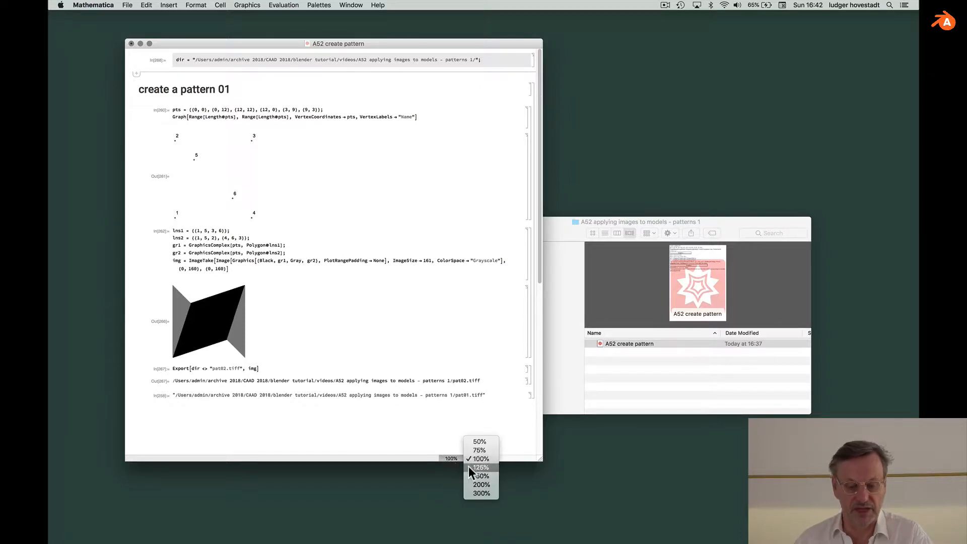
{"action": "left_click", "coordinate": [478, 476]}
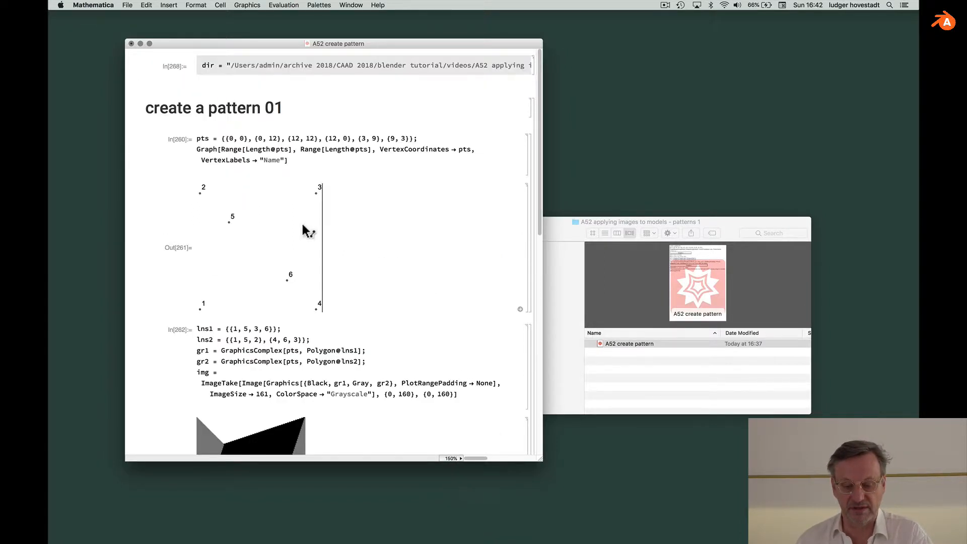
Step: Examine the pts coordinate list and the Graph expression that plots the points with their labels
{"action": "left_click_drag", "start_coordinate": [221, 139], "coordinate": [411, 138]}
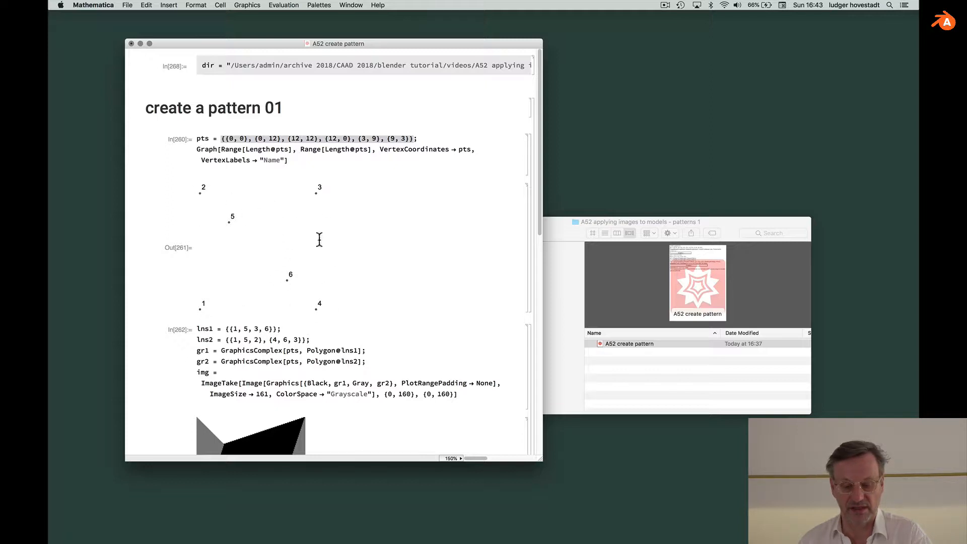
{"action": "left_click_drag", "start_coordinate": [197, 139], "coordinate": [415, 137]}
{"action": "mouse_move", "coordinate": [289, 159]}
{"action": "left_mouse_down"}
{"action": "mouse_move", "coordinate": [195, 150]}
{"action": "mouse_move", "coordinate": [290, 160]}
{"action": "left_mouse_up"}
{"action": "left_click", "coordinate": [196, 149]}
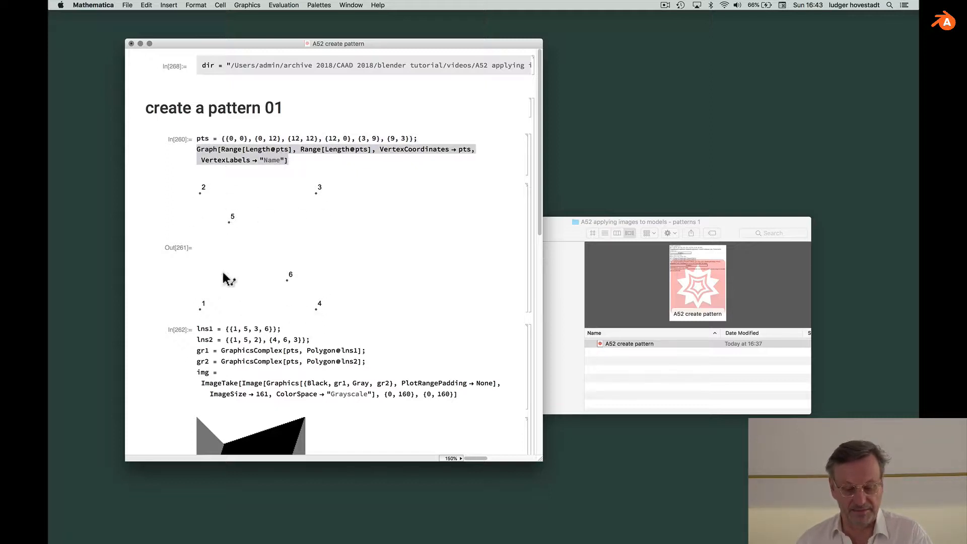
Step: Evaluate the cell that defines the polygons lns1 and lns2 and builds the grayscale image img
{"action": "scroll", "coordinate": [242, 262], "scroll_direction": "down", "scroll_amount": 2}
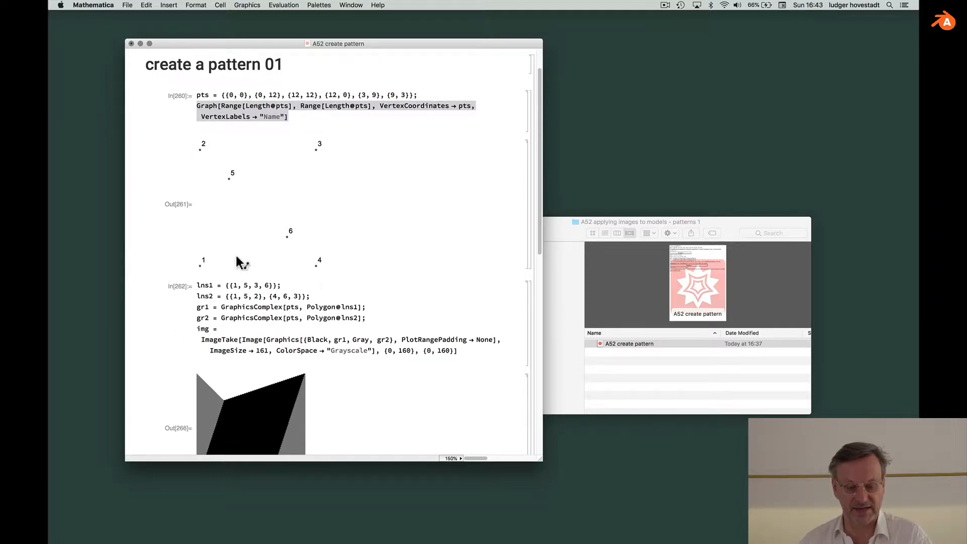
{"action": "scroll", "coordinate": [261, 295], "scroll_direction": "down", "scroll_amount": 3}
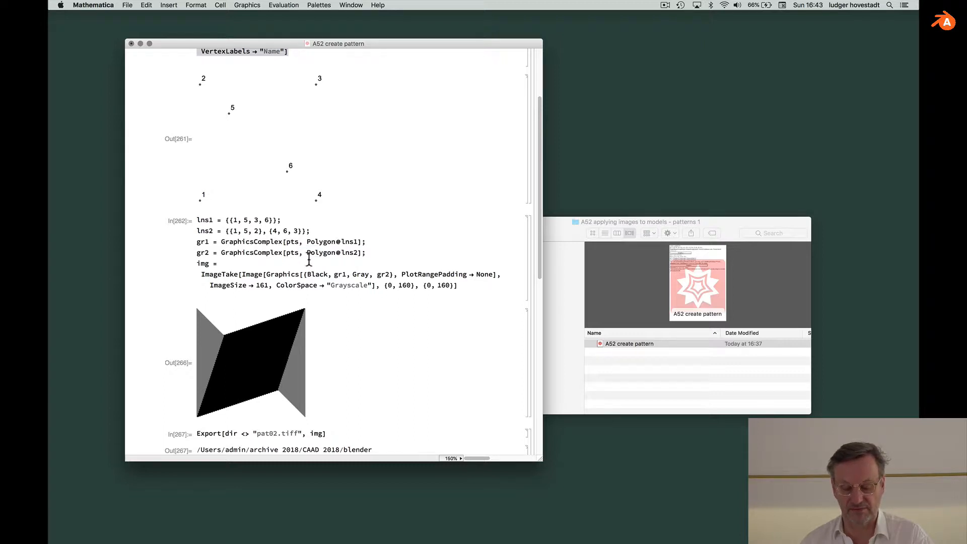
{"action": "left_click", "coordinate": [465, 287]}
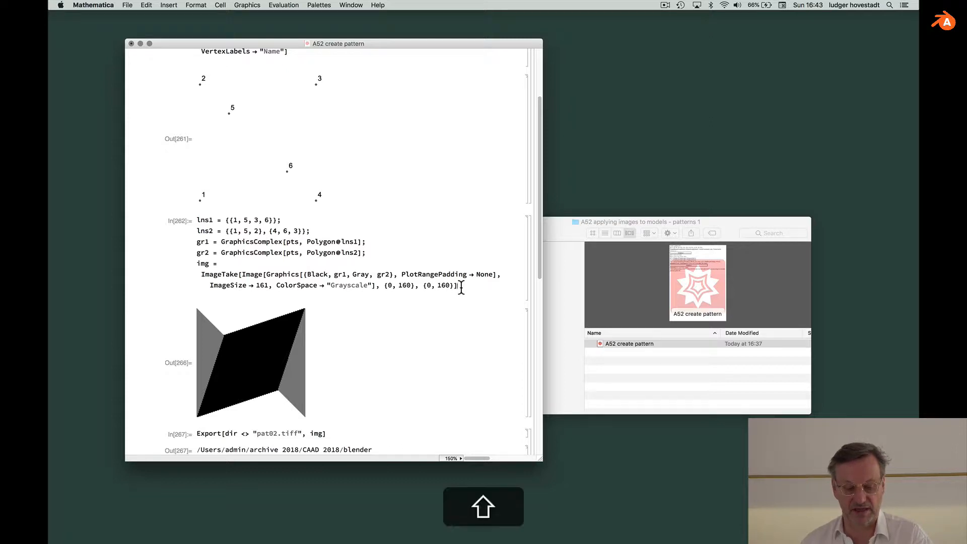
{"action": "key", "text": "shift+Return"}
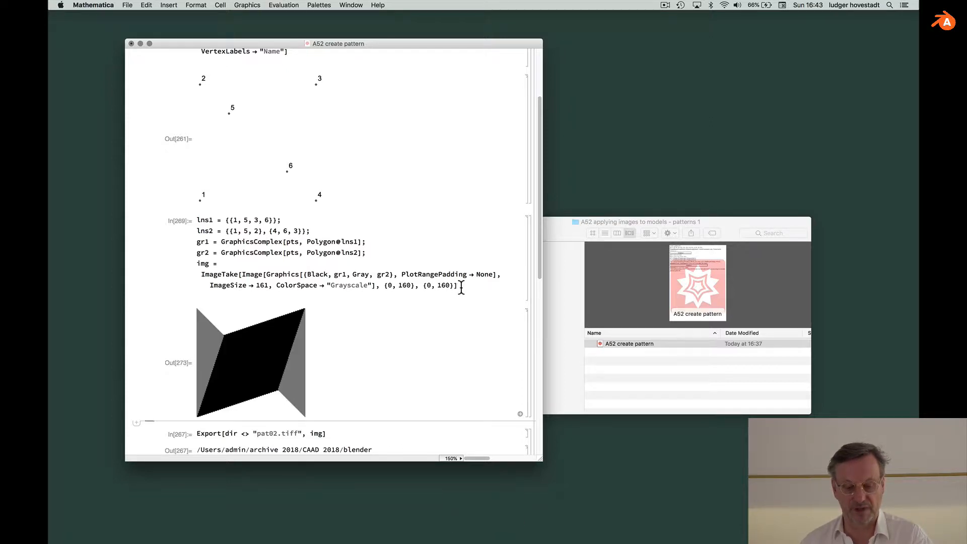
Step: Reformat the Graphics call in the img expression with separate lines for Black, gr1, for Gray, gr2, for the closing brace and for PlotRangePadding
{"action": "double_click", "coordinate": [200, 240]}
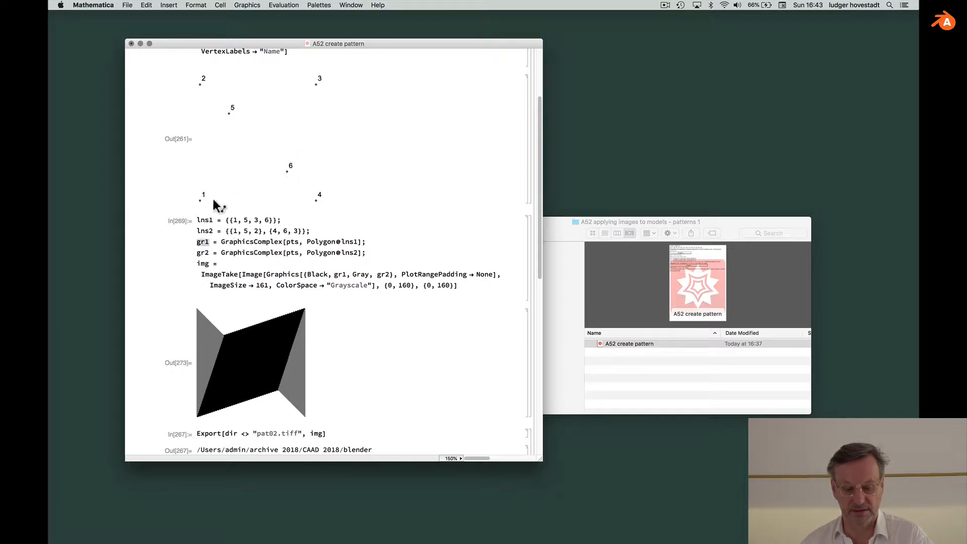
{"action": "left_click", "coordinate": [307, 274]}
{"action": "key", "text": "Return"}
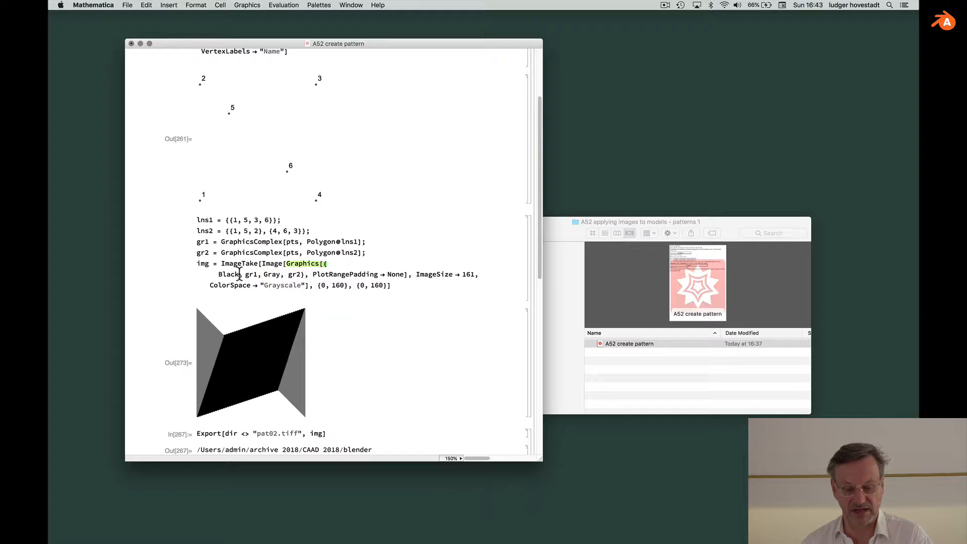
{"action": "left_click", "coordinate": [263, 275]}
{"action": "key", "text": "Return"}
{"action": "left_click", "coordinate": [256, 285]}
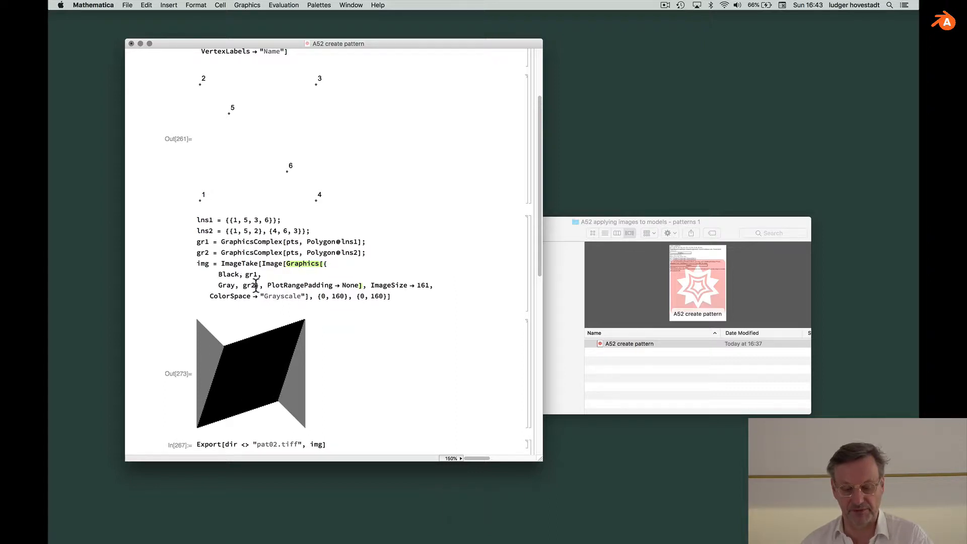
{"action": "key", "text": "Return"}
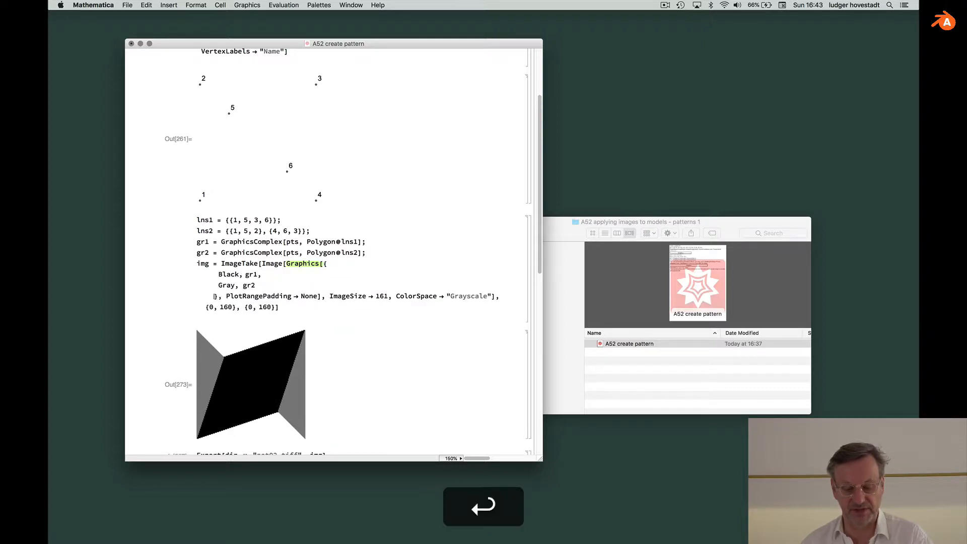
{"action": "left_click", "coordinate": [225, 296]}
{"action": "key", "text": "Return"}
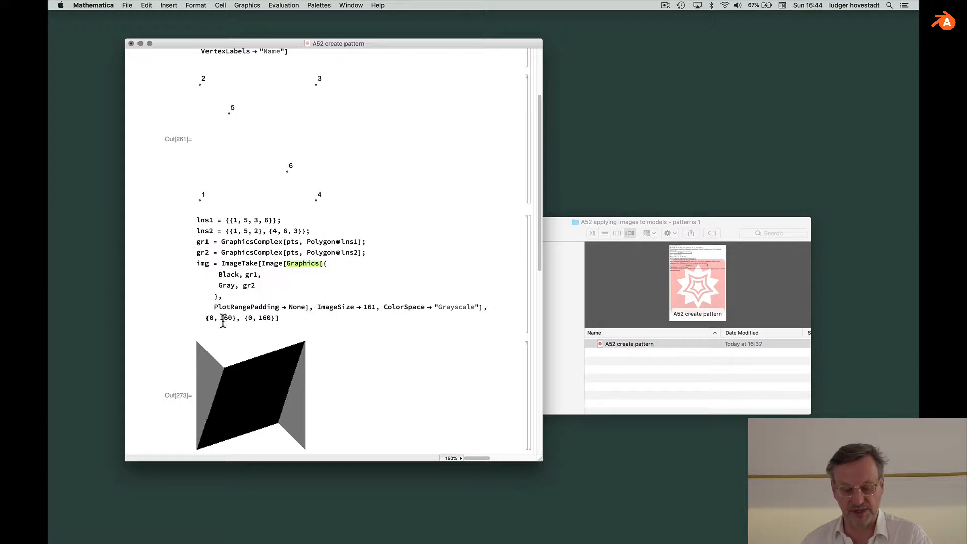
Step: Check the ImageSize value in the reformatted img expression and re-evaluate its cell
{"action": "double_click", "coordinate": [368, 307]}
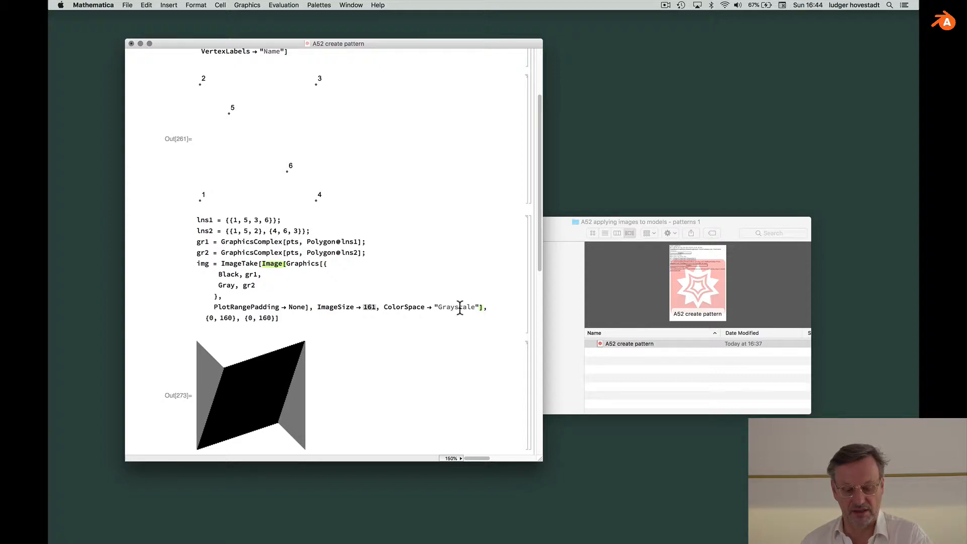
{"action": "left_click", "coordinate": [290, 316]}
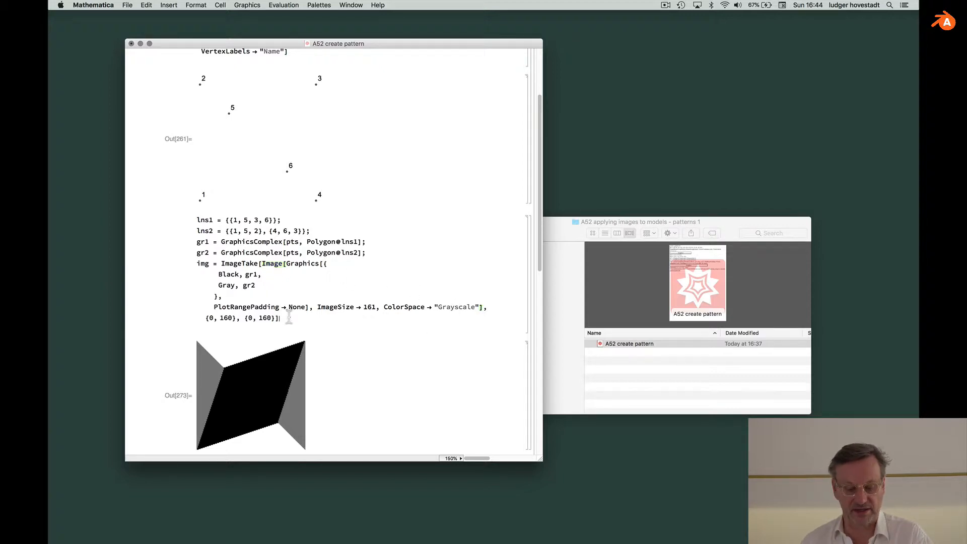
{"action": "key", "text": "shift+Return"}
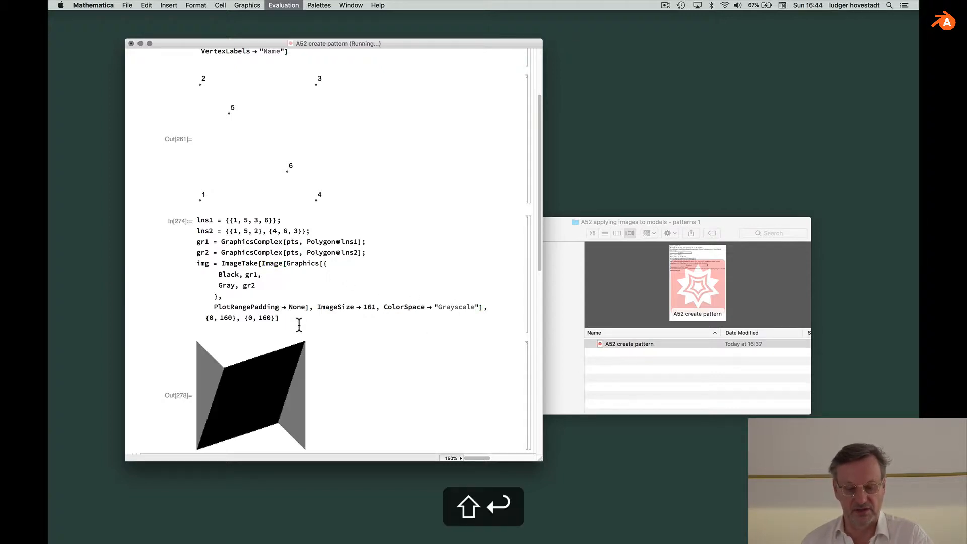
Step: Export the pattern image img to the dir folder as pat02.tiff by evaluating the Export cell
{"action": "scroll", "coordinate": [299, 324], "scroll_direction": "down", "scroll_amount": 1}
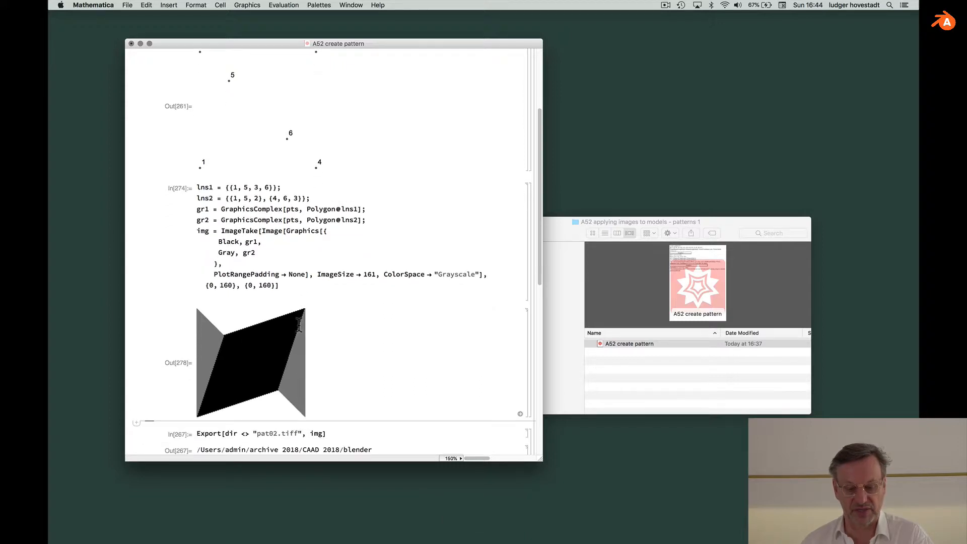
{"action": "scroll", "coordinate": [299, 324], "scroll_direction": "up", "scroll_amount": 3}
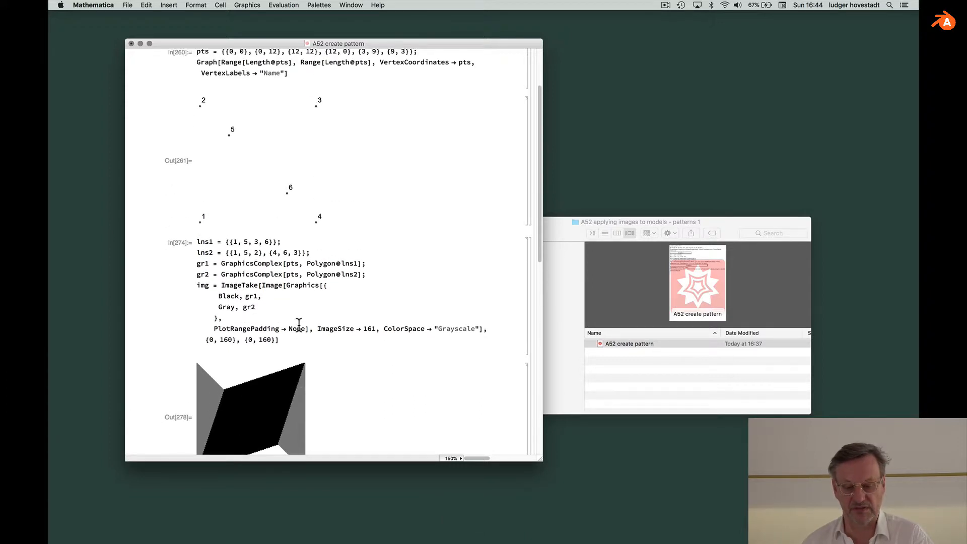
{"action": "scroll", "coordinate": [299, 324], "scroll_direction": "up", "scroll_amount": 4}
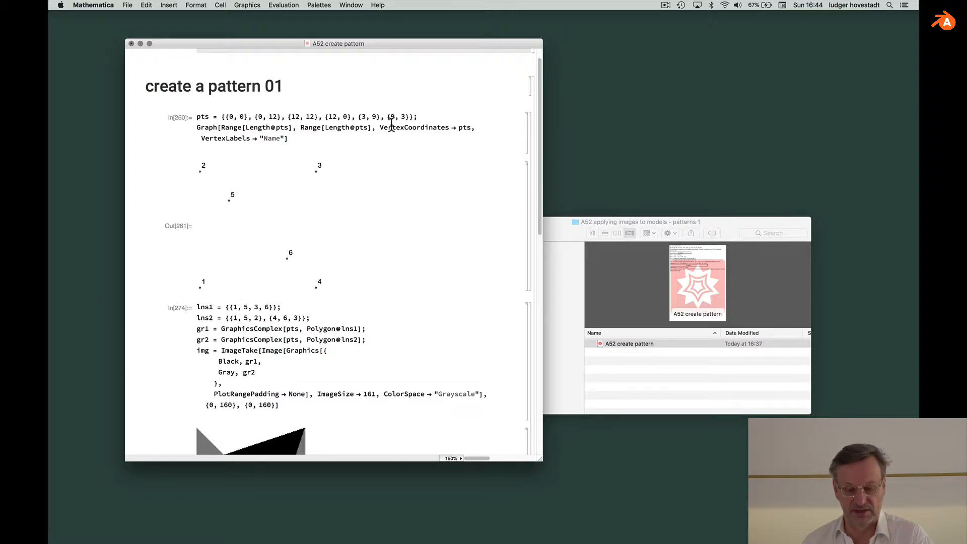
{"action": "scroll", "coordinate": [302, 134], "scroll_direction": "down", "scroll_amount": 10}
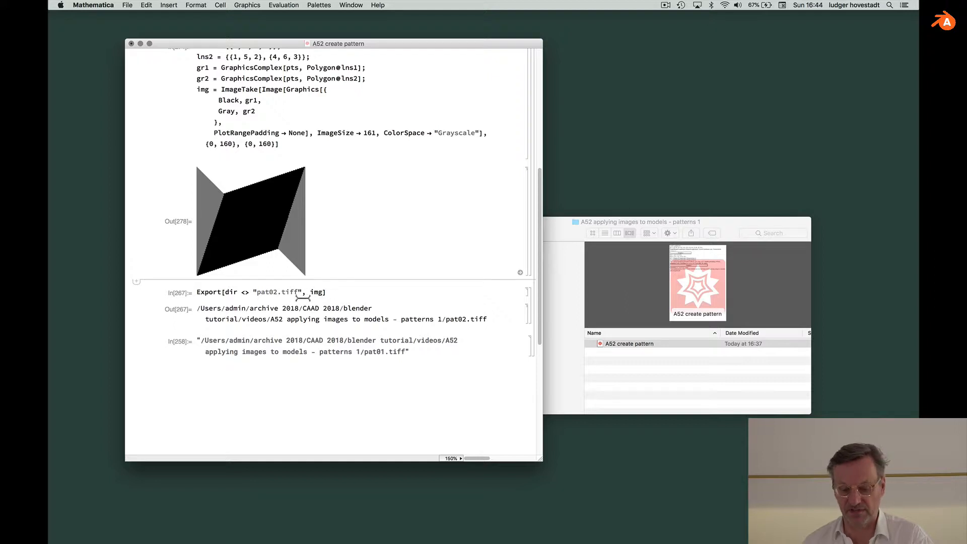
{"action": "left_click", "coordinate": [327, 292]}
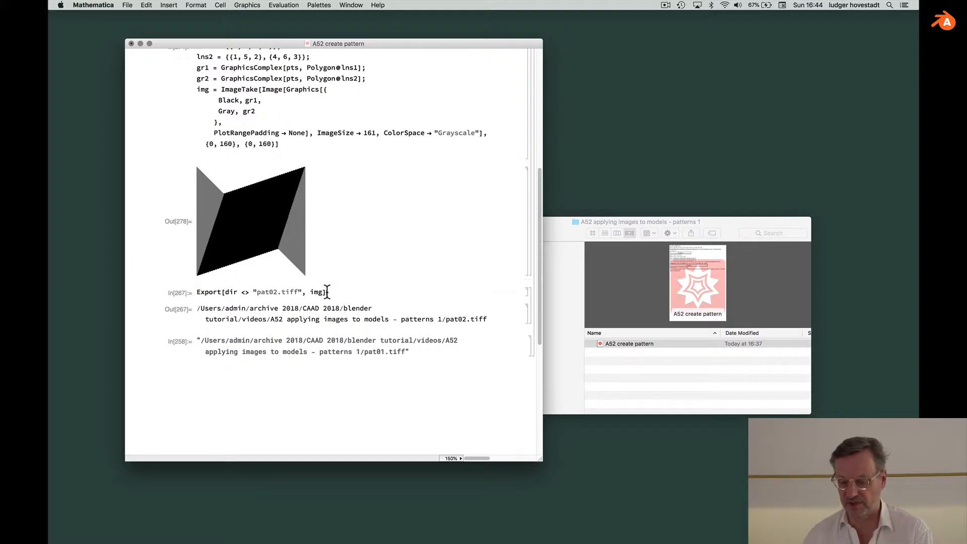
{"action": "key", "text": "shift+Return"}
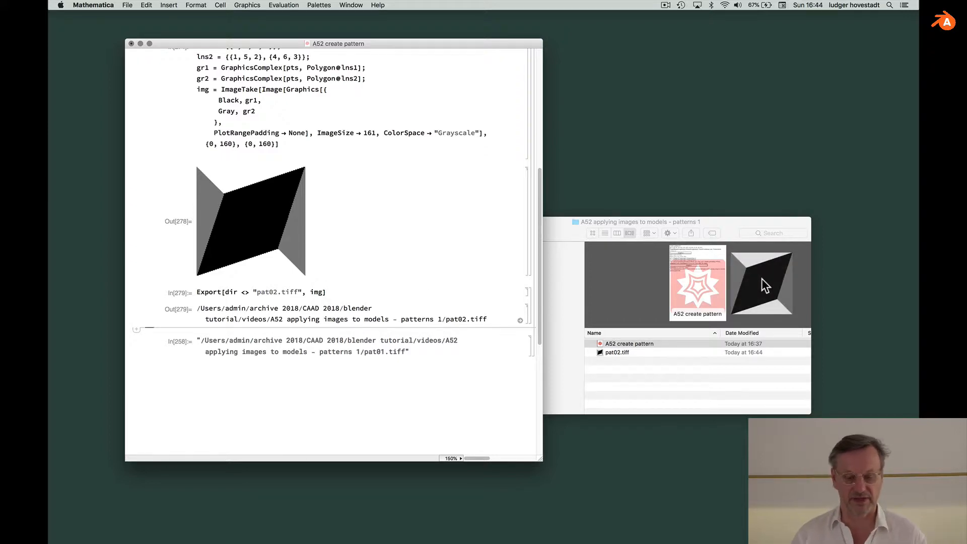
Step: Open the exported pat02.tiff in Preview and inspect it both enlarged and at actual size
{"action": "left_click", "coordinate": [761, 279]}
{"action": "double_click", "coordinate": [688, 280]}
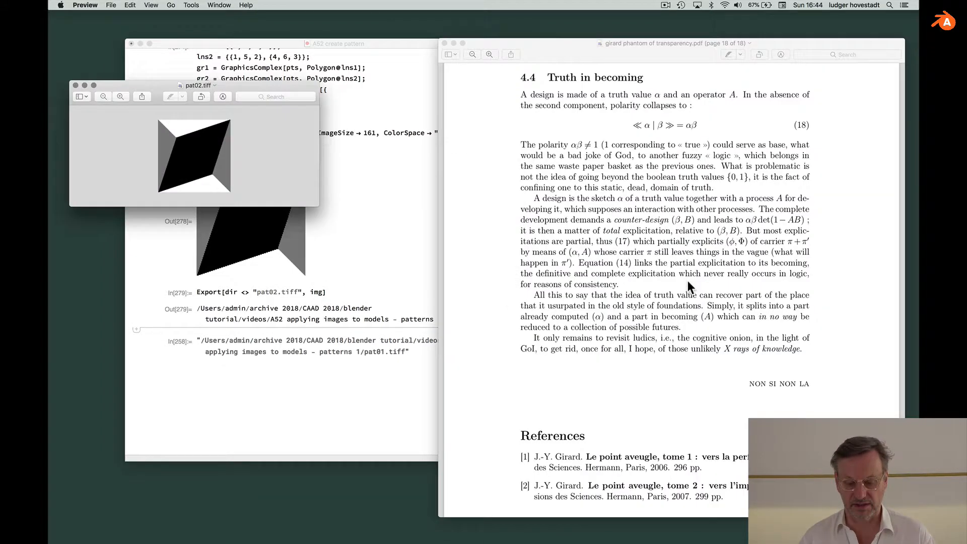
{"action": "left_click_drag", "start_coordinate": [318, 202], "coordinate": [698, 467]}
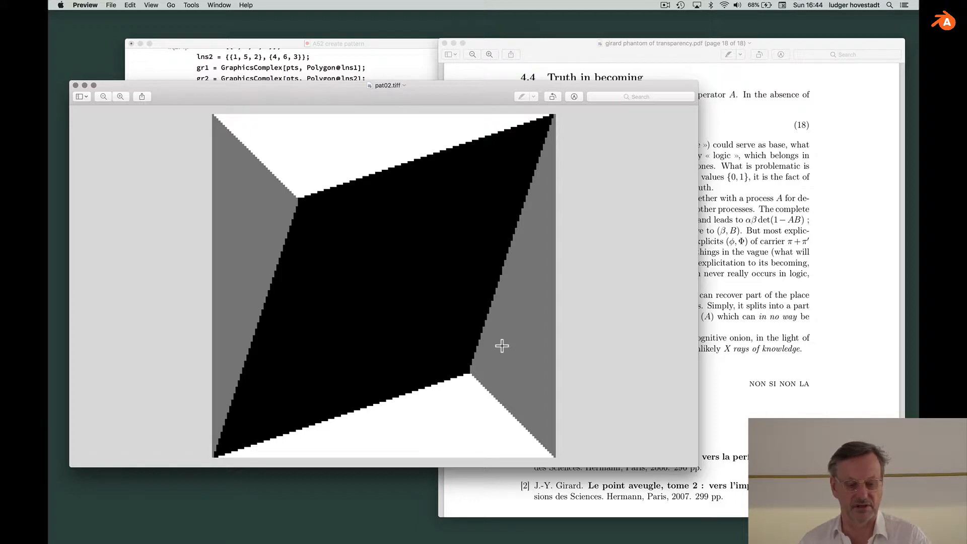
{"action": "key", "text": "super+0"}
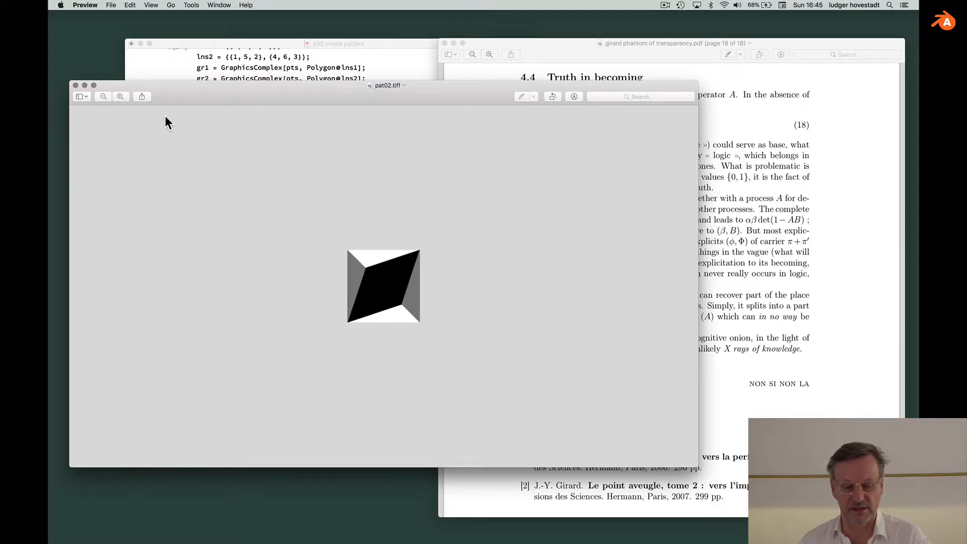
Step: Close the pat02.tiff image and return to the Mathematica notebook with all other applications hidden
{"action": "left_click", "coordinate": [75, 86]}
{"action": "left_click", "coordinate": [335, 231]}
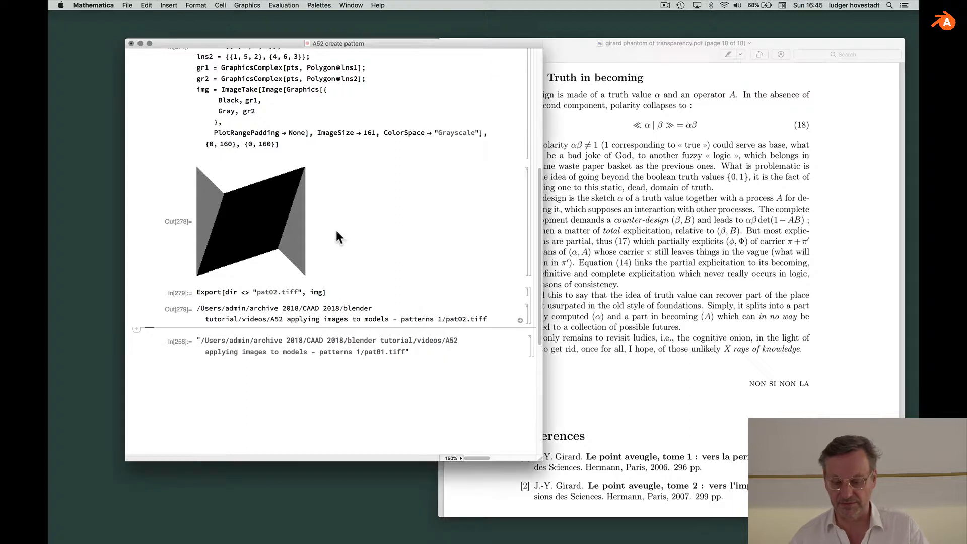
{"action": "key", "text": "alt+super+h"}
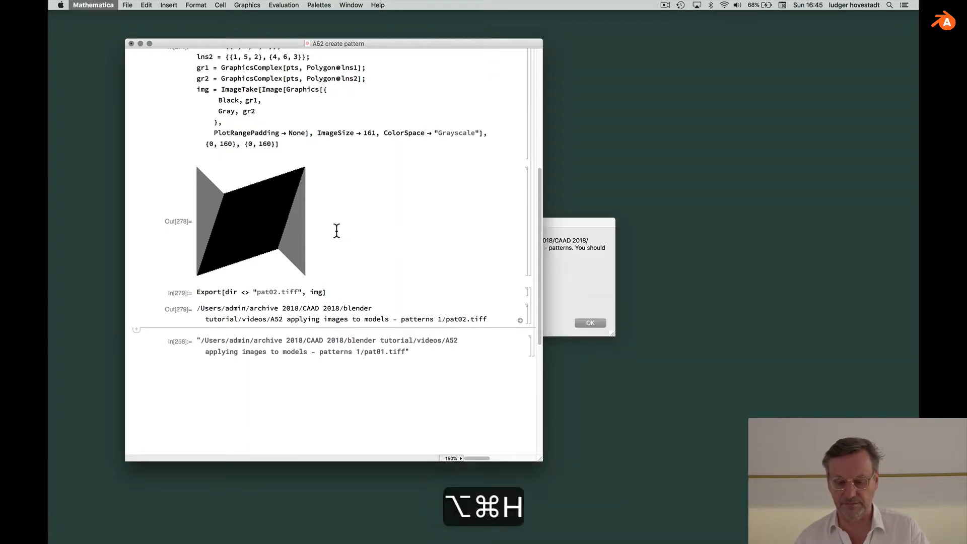
Step: Dismiss the directory access message and launch Blender from the blender-2.79a-RC folder in Finder
{"action": "left_click", "coordinate": [574, 286]}
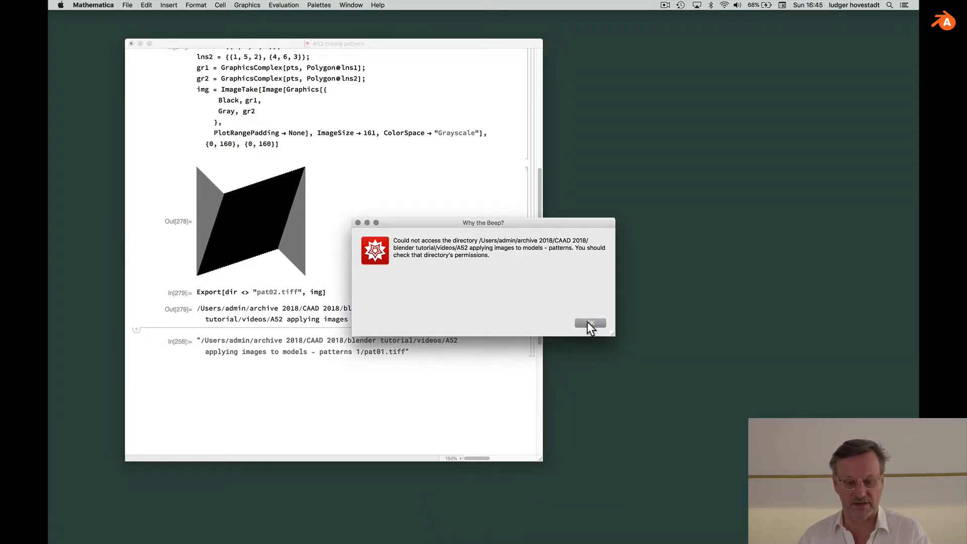
{"action": "left_click", "coordinate": [589, 323]}
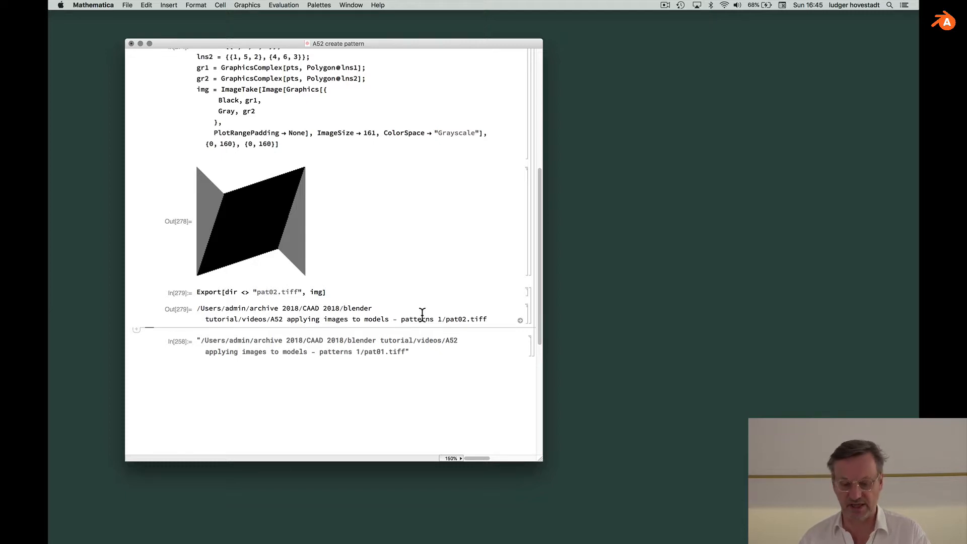
{"action": "key", "text": "super+Tab"}
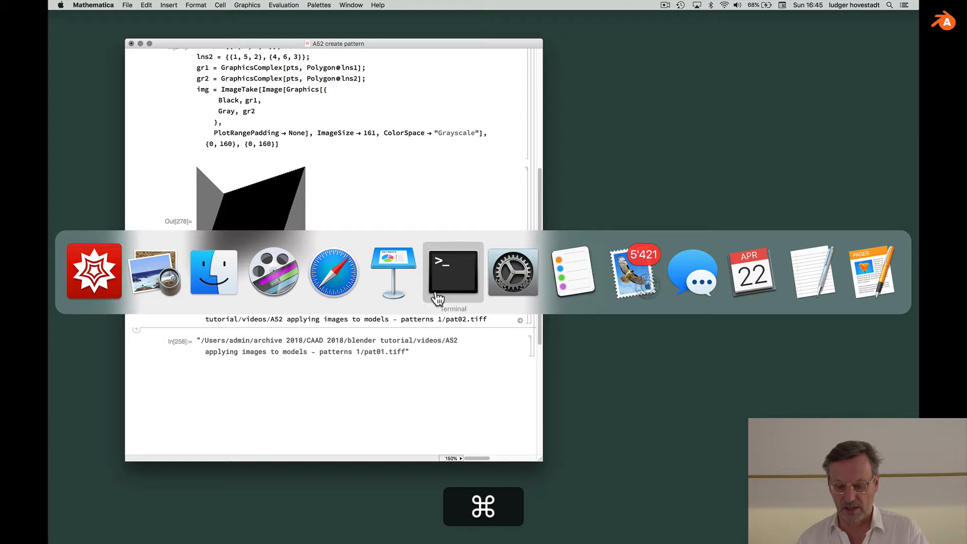
{"action": "left_click", "coordinate": [235, 278]}
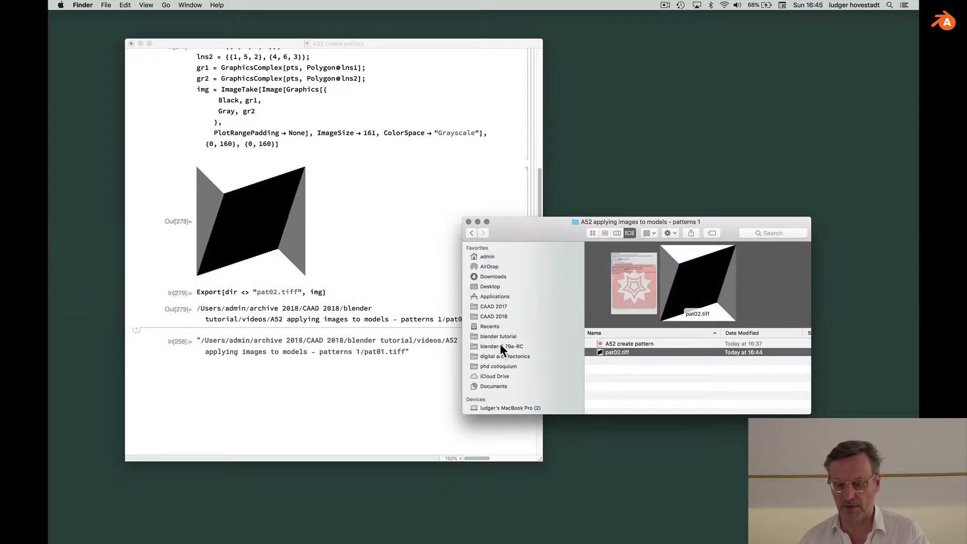
{"action": "left_click", "coordinate": [475, 346]}
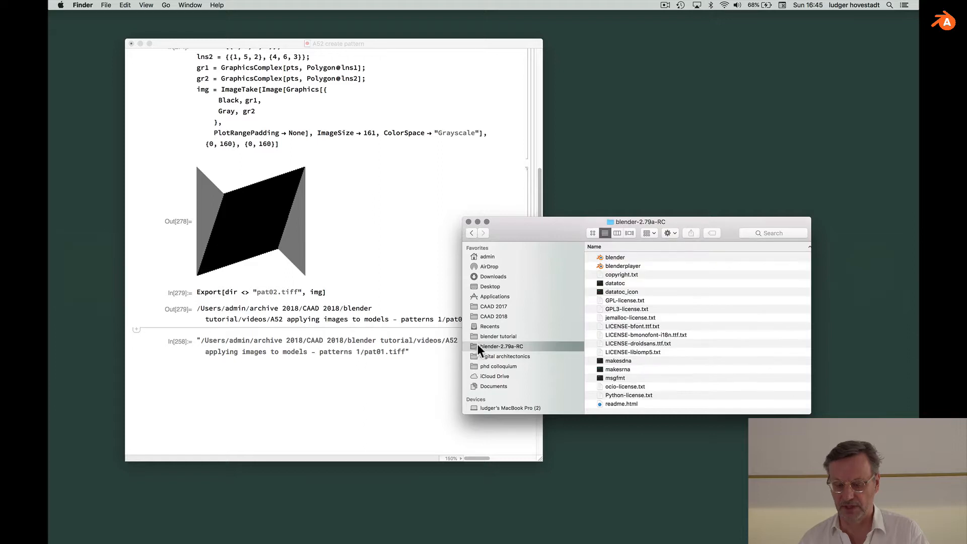
{"action": "left_click", "coordinate": [600, 258]}
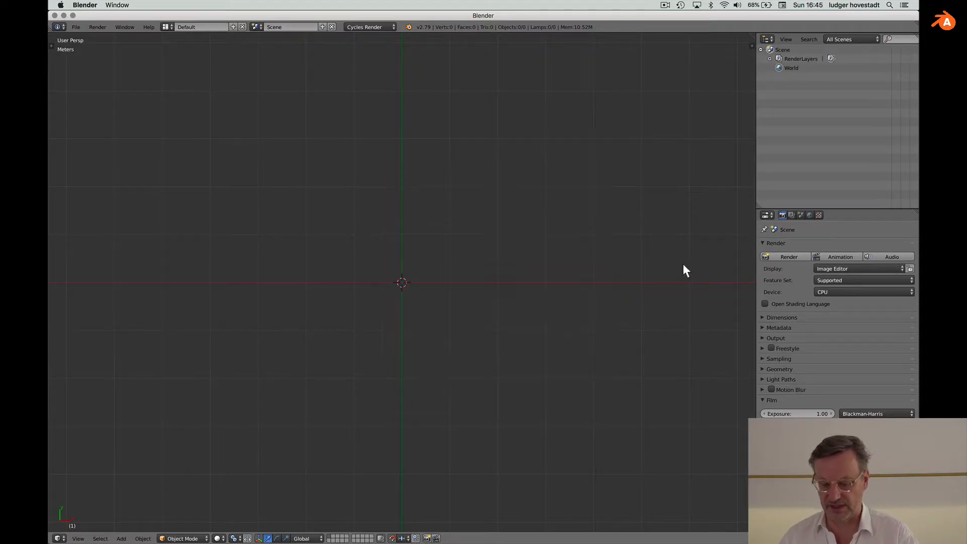
Step: Add a plane mesh at the origin of the empty scene
{"action": "key", "text": "shift+a"}
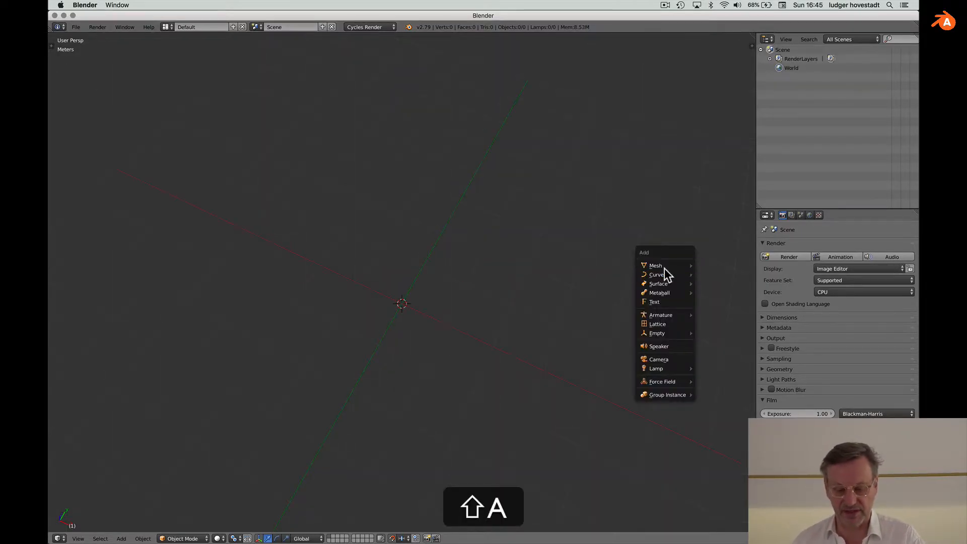
{"action": "mouse_move", "coordinate": [666, 266]}
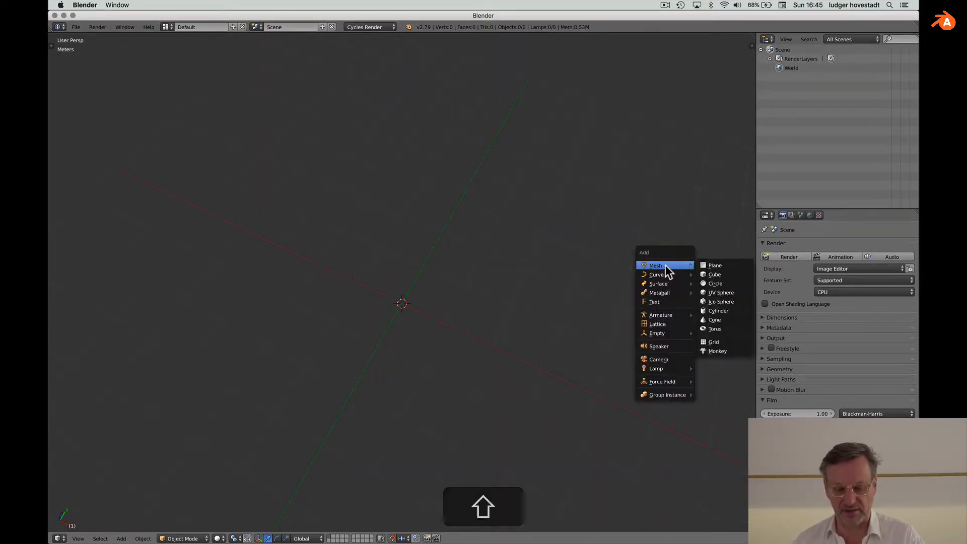
{"action": "left_click", "coordinate": [714, 266]}
{"action": "scroll", "coordinate": [557, 321], "scroll_direction": "down", "scroll_amount": 10}
{"action": "scroll", "coordinate": [557, 322], "scroll_direction": "up", "scroll_amount": 4}
{"action": "scroll", "coordinate": [557, 321], "scroll_direction": "up", "scroll_amount": 3}
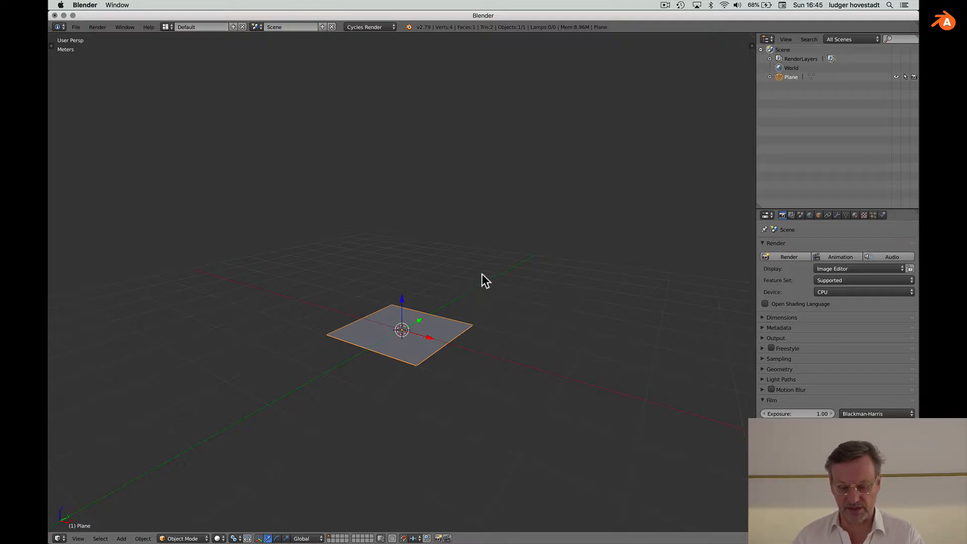
Step: Add a point lamp and raise it along the Z axis above the plane
{"action": "key", "text": "shift+a"}
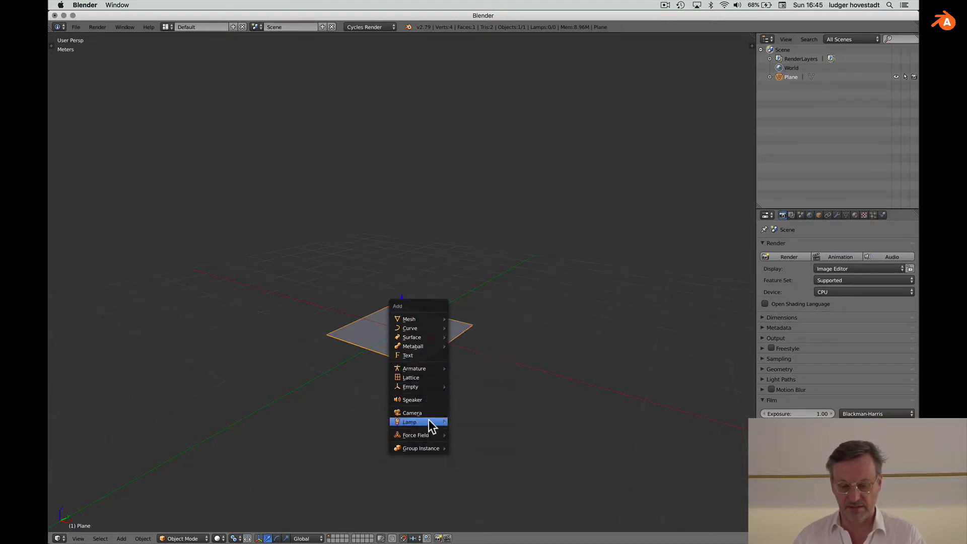
{"action": "mouse_move", "coordinate": [429, 421]}
{"action": "left_click", "coordinate": [468, 422]}
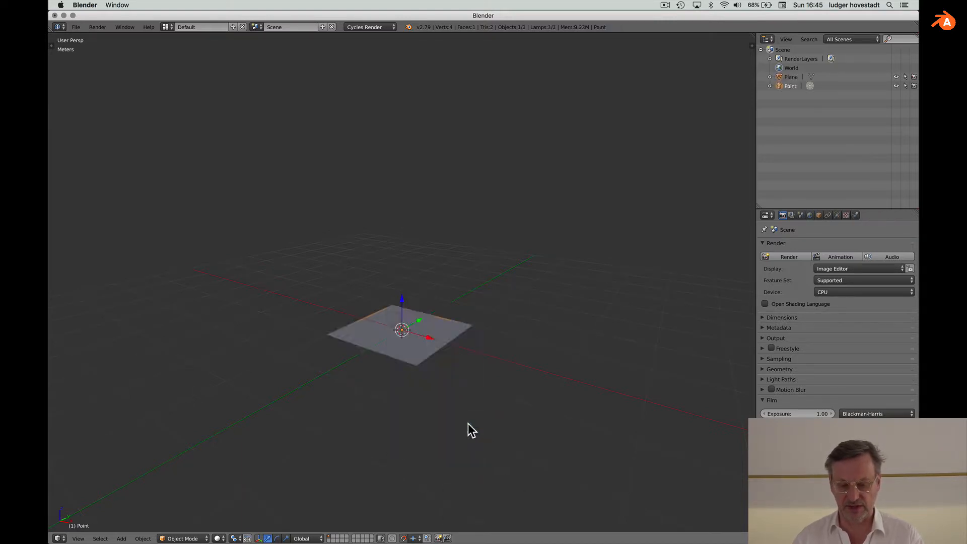
{"action": "left_click_drag", "start_coordinate": [400, 302], "coordinate": [396, 237]}
{"action": "left_click", "coordinate": [397, 222]}
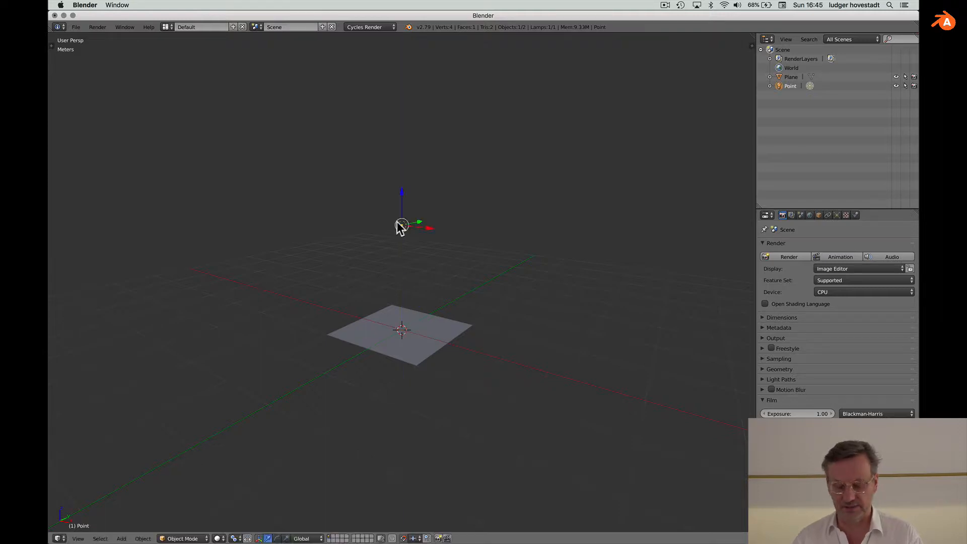
{"action": "left_click_drag", "start_coordinate": [402, 192], "coordinate": [402, 207]}
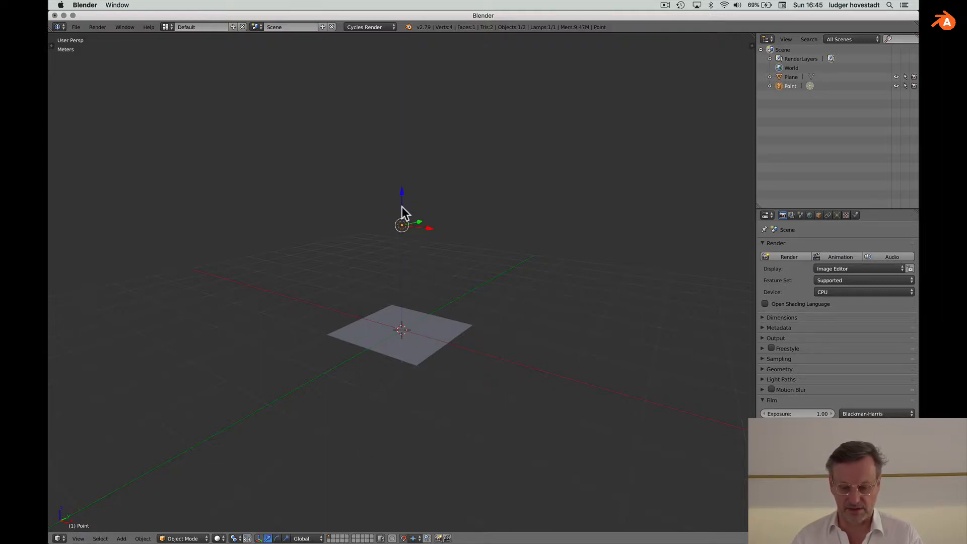
Step: Split the 3D view into two stacked areas and give the plane a new material named pattern
{"action": "left_click", "coordinate": [416, 355], "text": "super"}
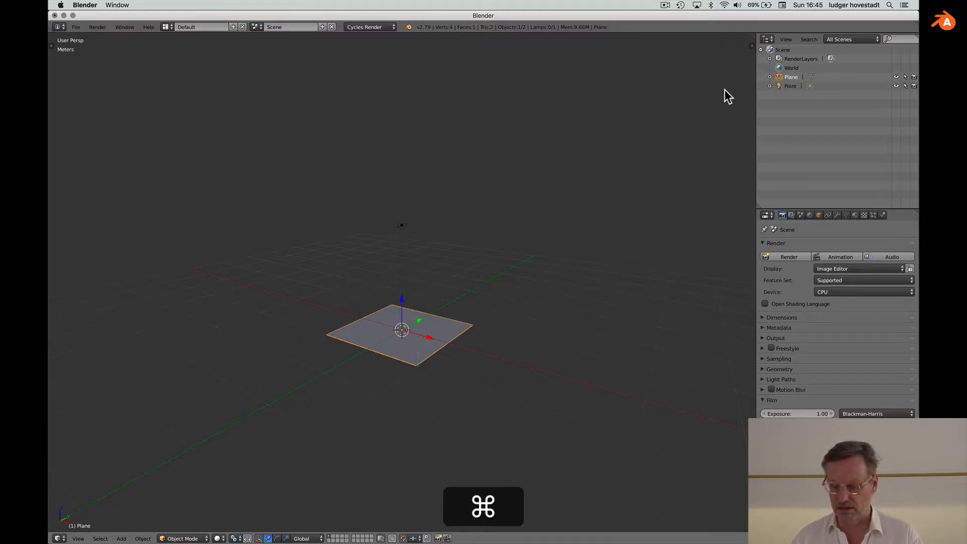
{"action": "left_click_drag", "start_coordinate": [755, 37], "coordinate": [751, 171]}
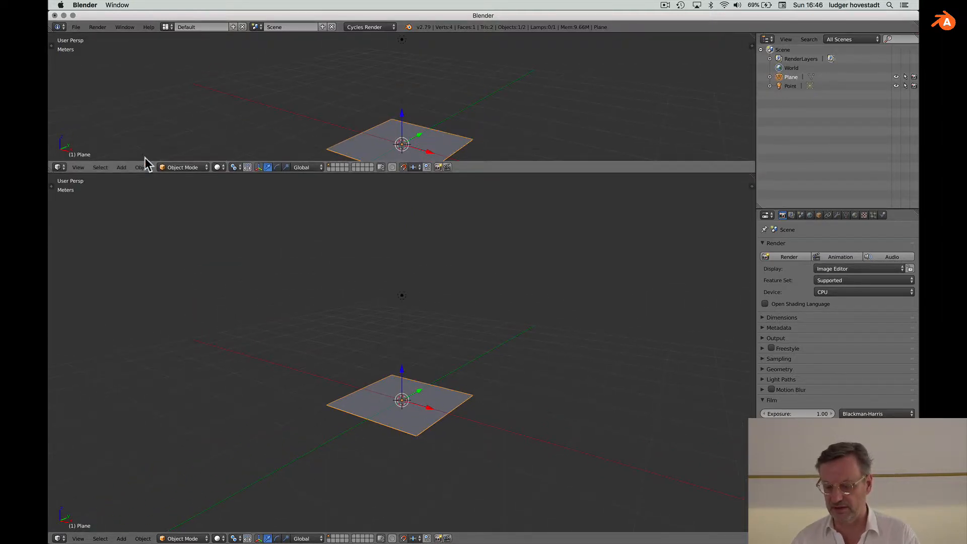
{"action": "left_click", "coordinate": [854, 215]}
{"action": "left_click", "coordinate": [800, 278]}
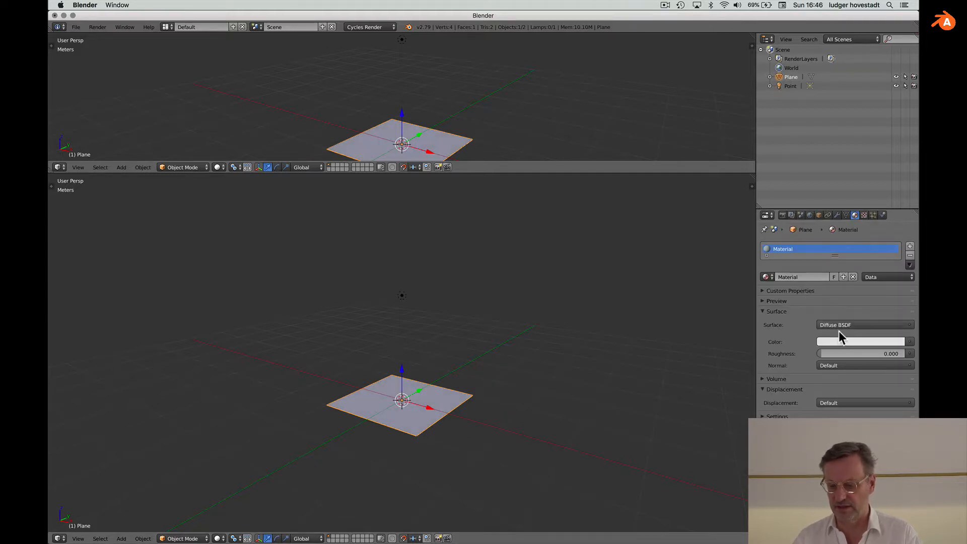
{"action": "left_click", "coordinate": [795, 278]}
{"action": "type", "text": "pattern"}
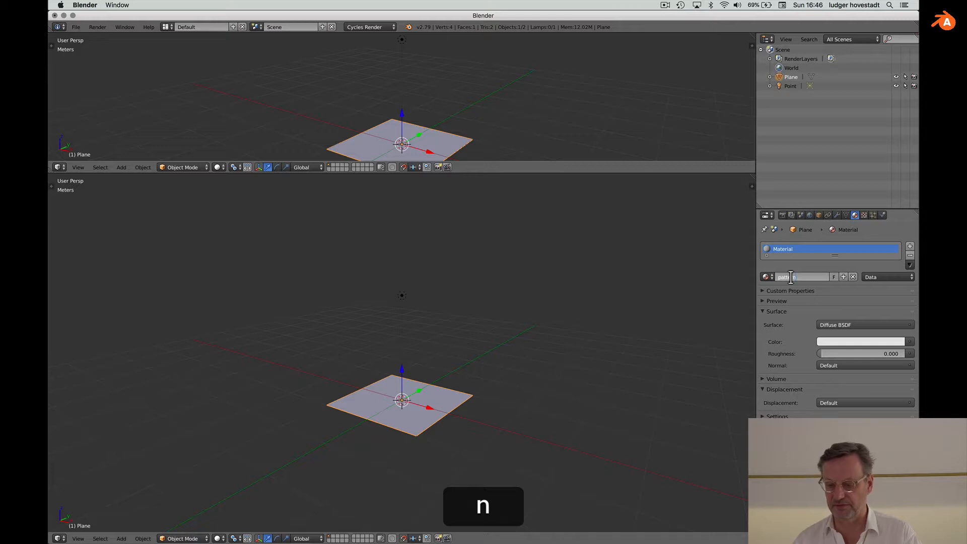
{"action": "key", "text": "Return"}
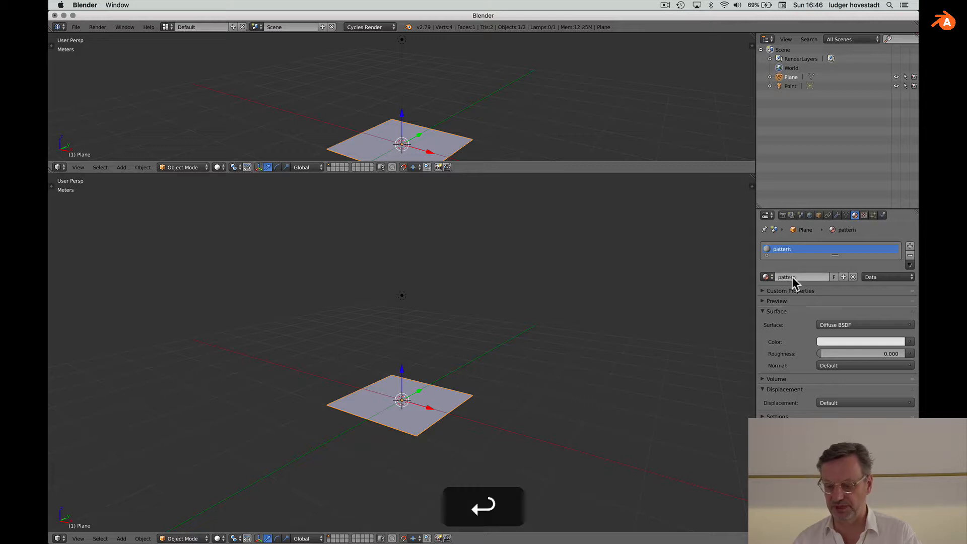
Step: Set the pattern material's surface to Principled BSDF and show its nodes in a Node Editor above the 3D view
{"action": "left_click", "coordinate": [847, 324]}
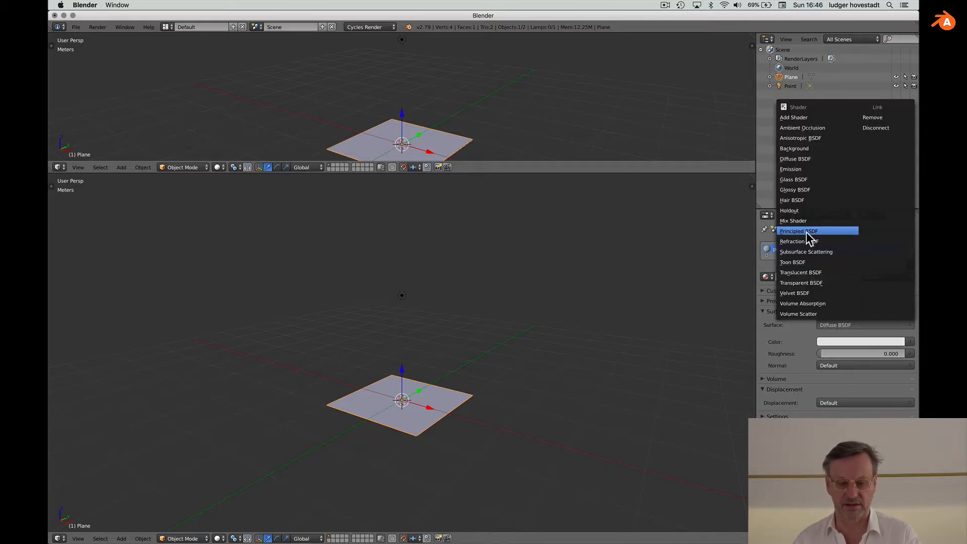
{"action": "left_click", "coordinate": [807, 231]}
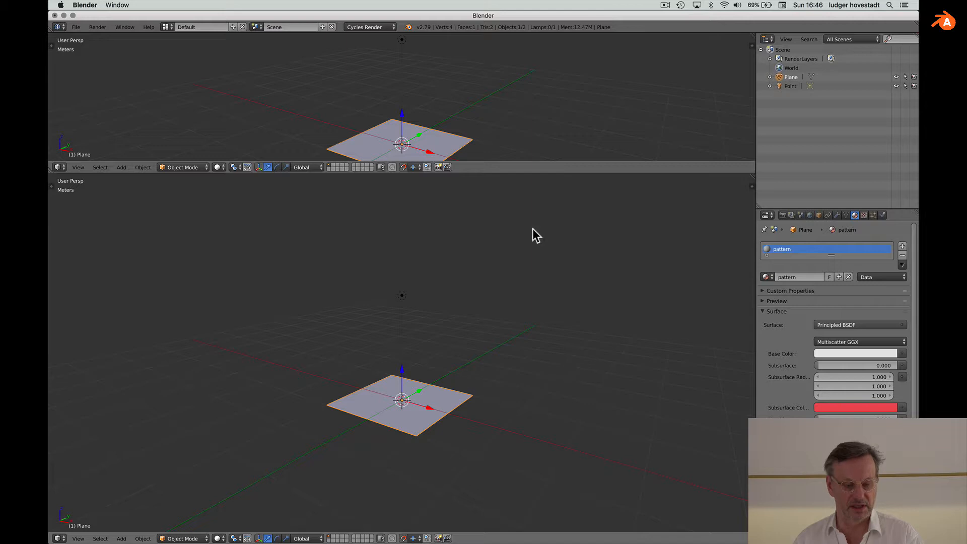
{"action": "left_click", "coordinate": [59, 167]}
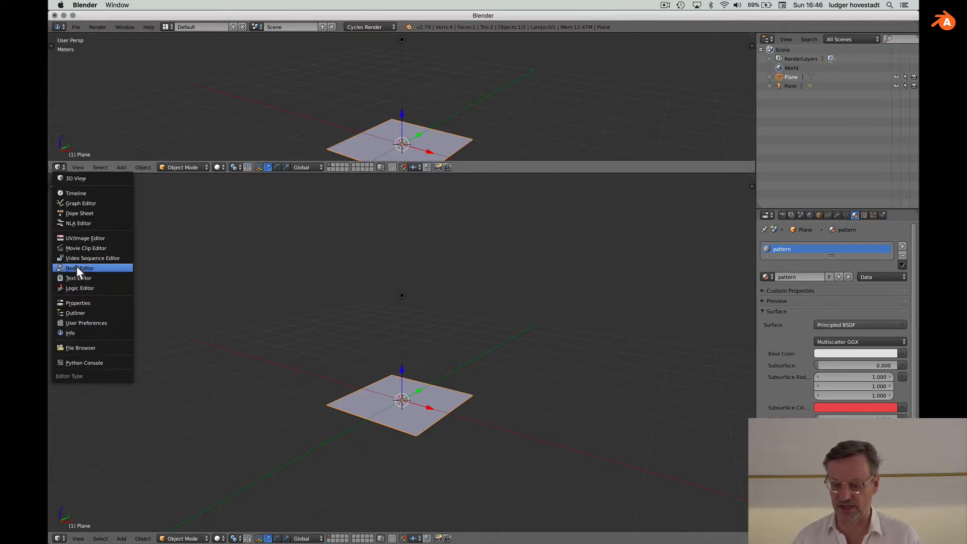
{"action": "left_click", "coordinate": [77, 267]}
{"action": "key", "text": "Home"}
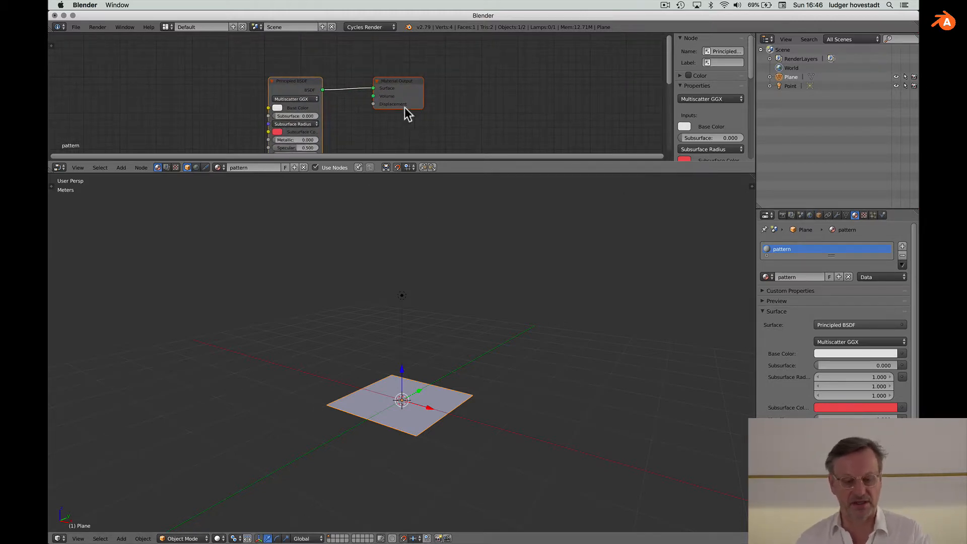
Step: Add an Image Texture node and connect its Color output to the Principled BSDF's Base Color
{"action": "scroll", "coordinate": [404, 106], "scroll_direction": "left", "scroll_amount": 5}
{"action": "scroll", "coordinate": [404, 106], "scroll_direction": "left", "scroll_amount": 2}
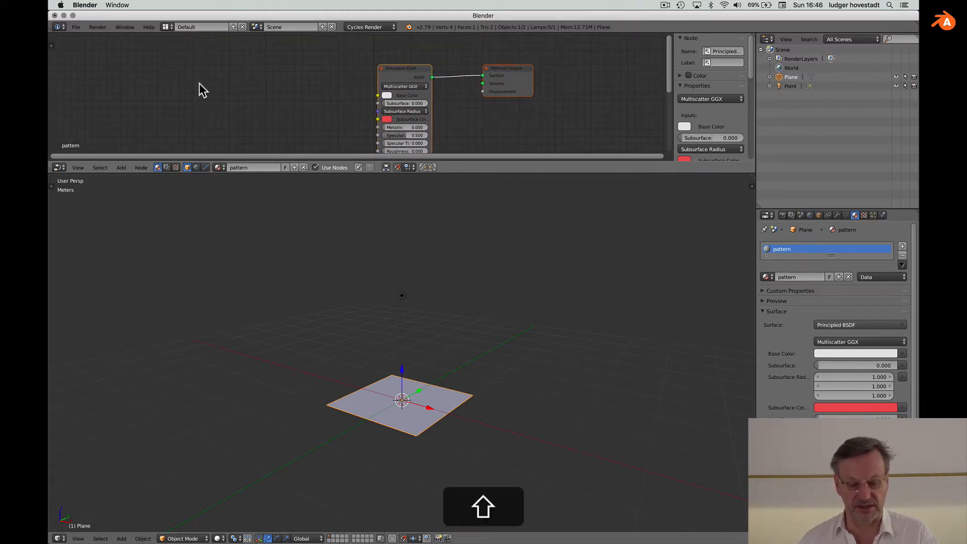
{"action": "key", "text": "shift+a"}
{"action": "mouse_move", "coordinate": [192, 120]}
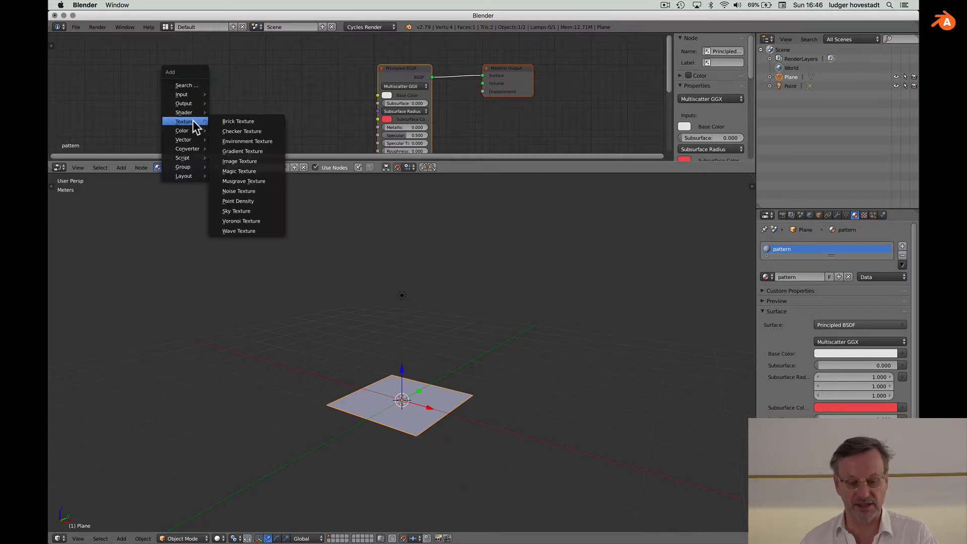
{"action": "left_click", "coordinate": [249, 165]}
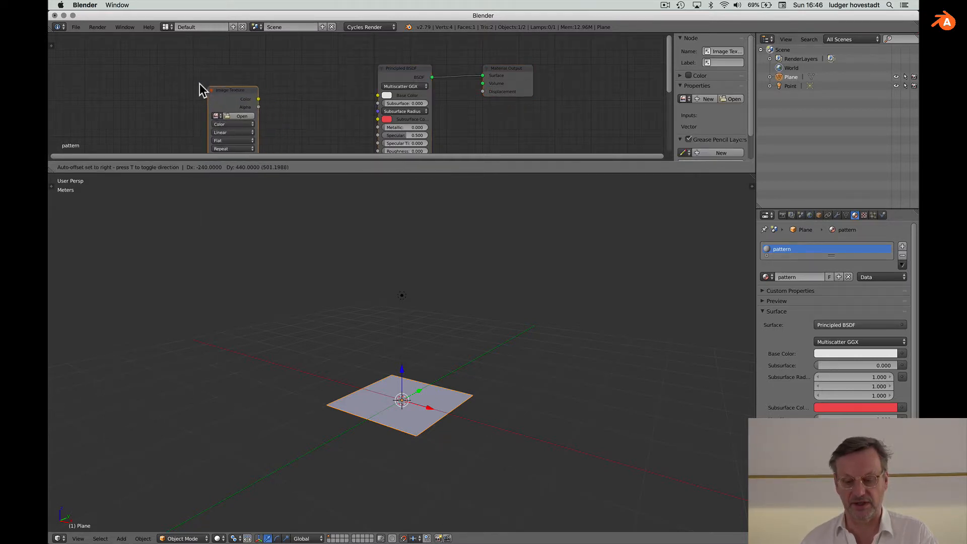
{"action": "left_click_drag", "start_coordinate": [222, 77], "coordinate": [379, 92]}
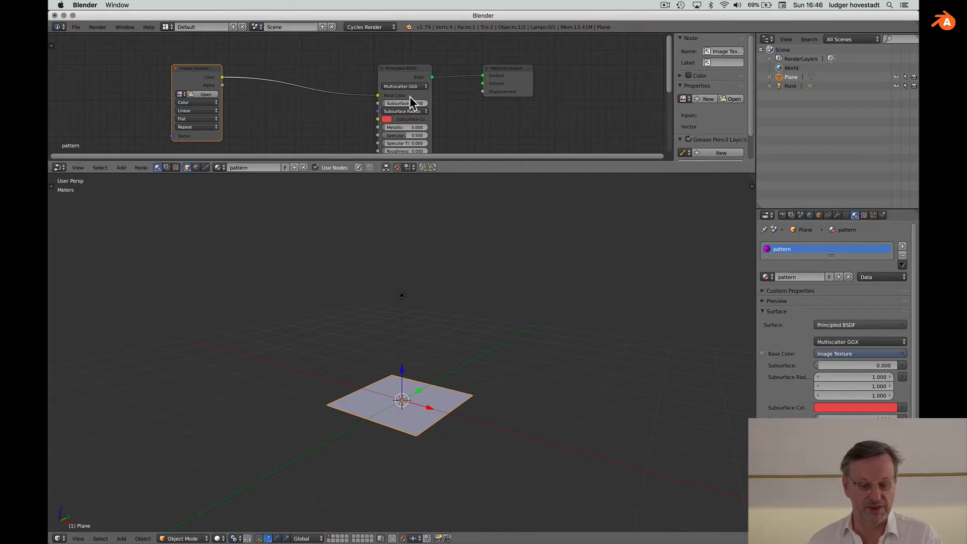
Step: Load pat02.tiff from the videos folder "A52 applying images to models - patterns 1" into the Image Texture node
{"action": "left_click", "coordinate": [200, 94]}
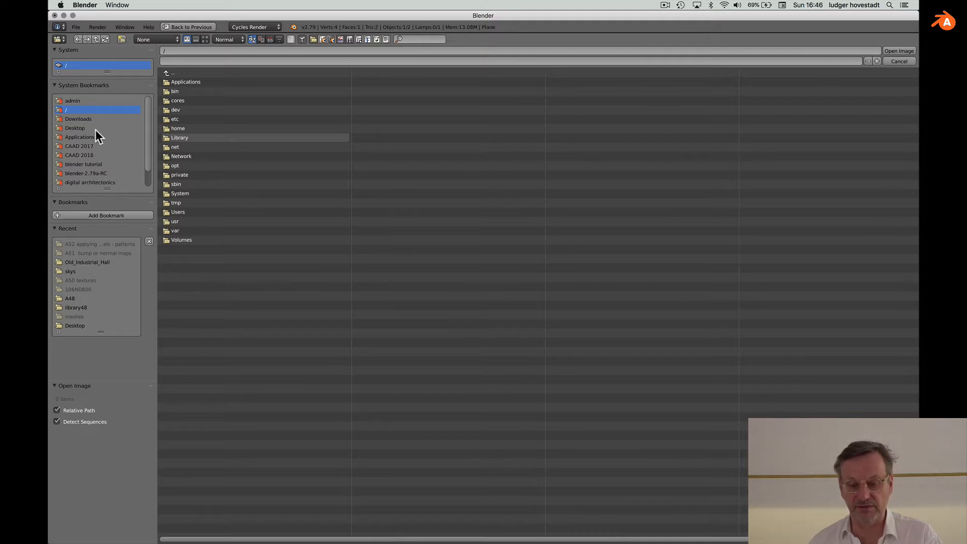
{"action": "left_click", "coordinate": [92, 165]}
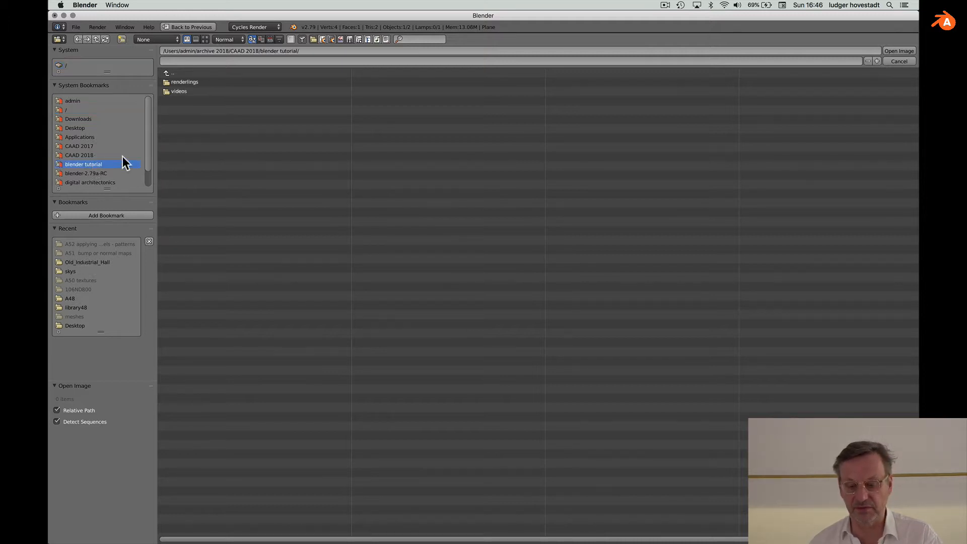
{"action": "left_click", "coordinate": [167, 92]}
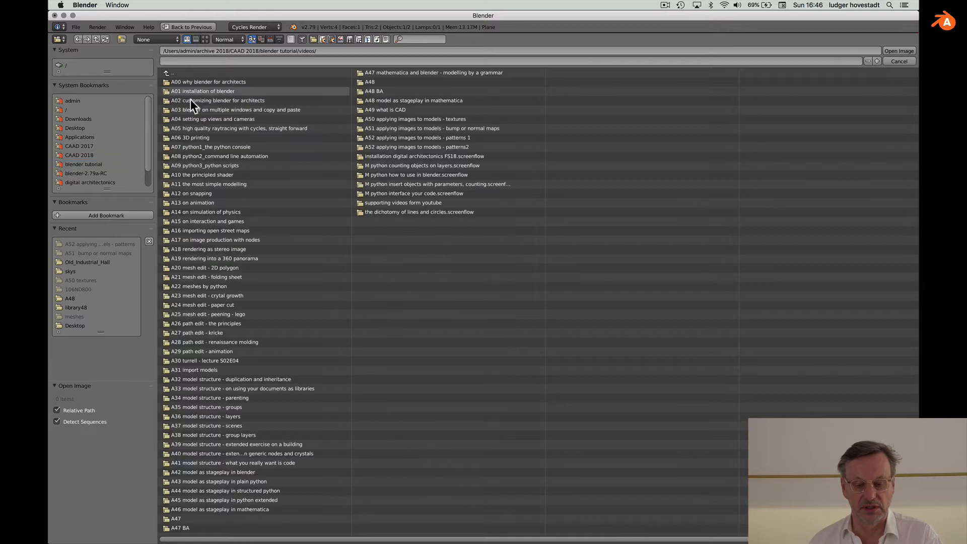
{"action": "left_click", "coordinate": [364, 136]}
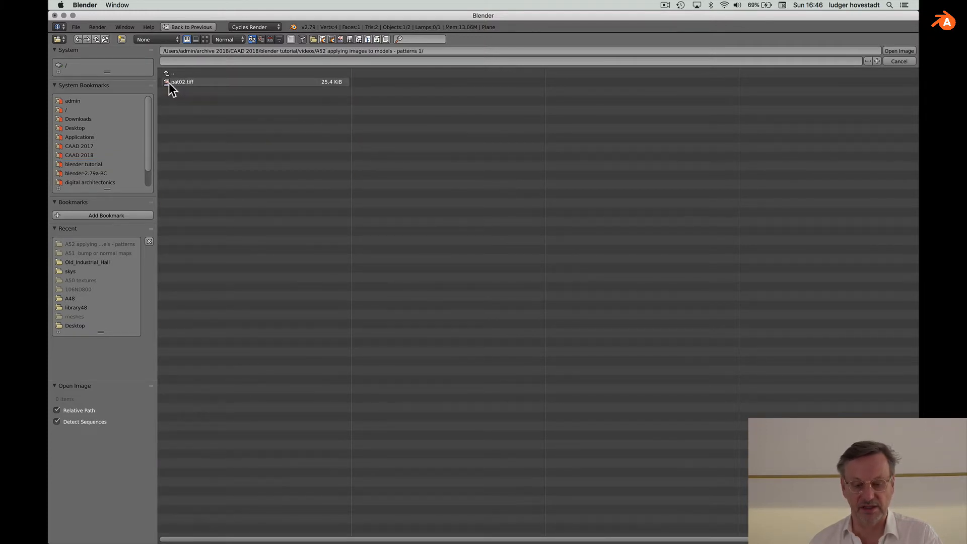
{"action": "left_click", "coordinate": [205, 40]}
{"action": "double_click", "coordinate": [269, 107]}
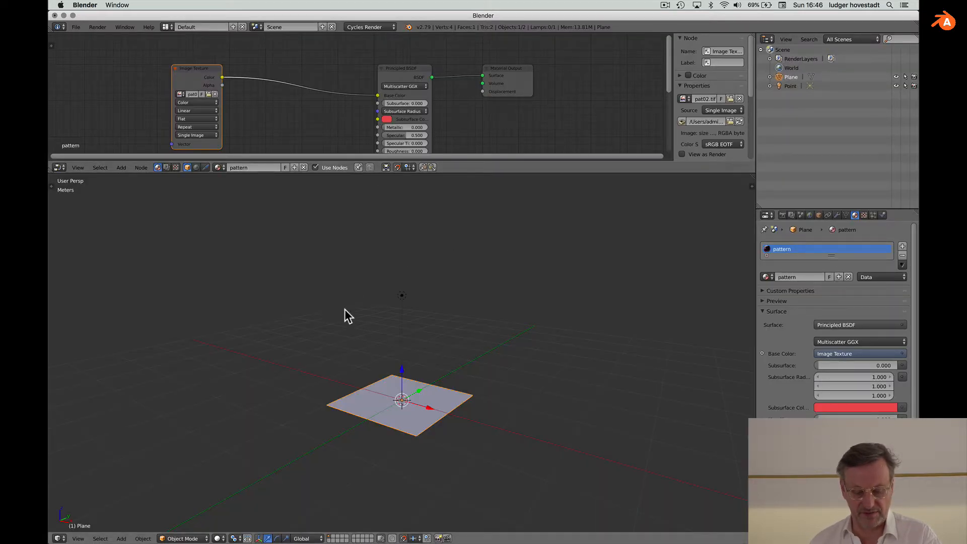
Step: Set the 3D view's shading to Material and change the Node Editor area to the UV/Image Editor
{"action": "left_click", "coordinate": [217, 538]}
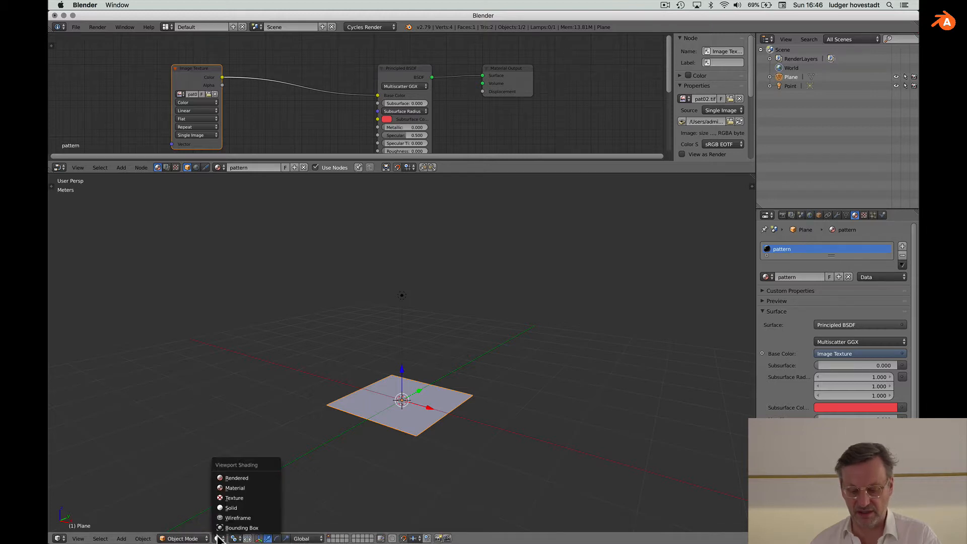
{"action": "left_click", "coordinate": [225, 487]}
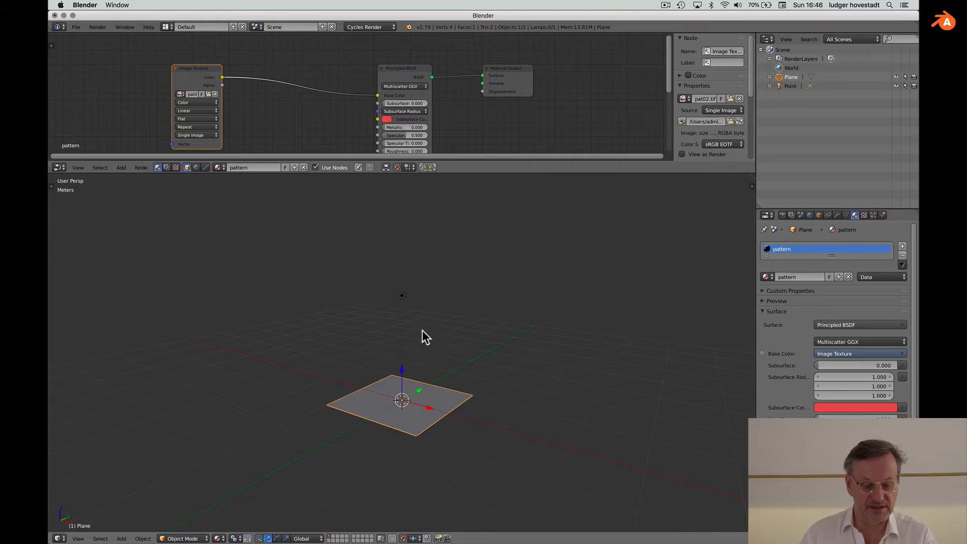
{"action": "left_click", "coordinate": [60, 167]}
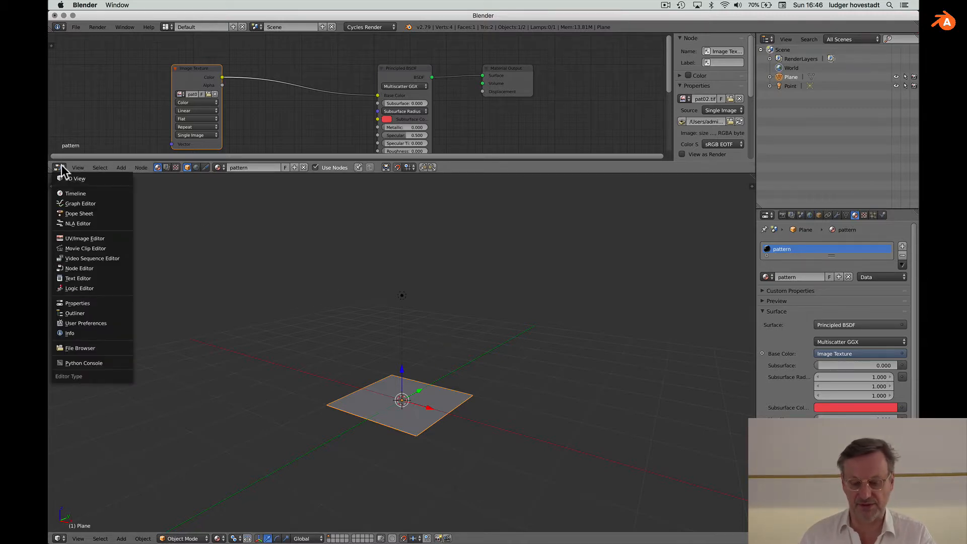
{"action": "left_click", "coordinate": [72, 238]}
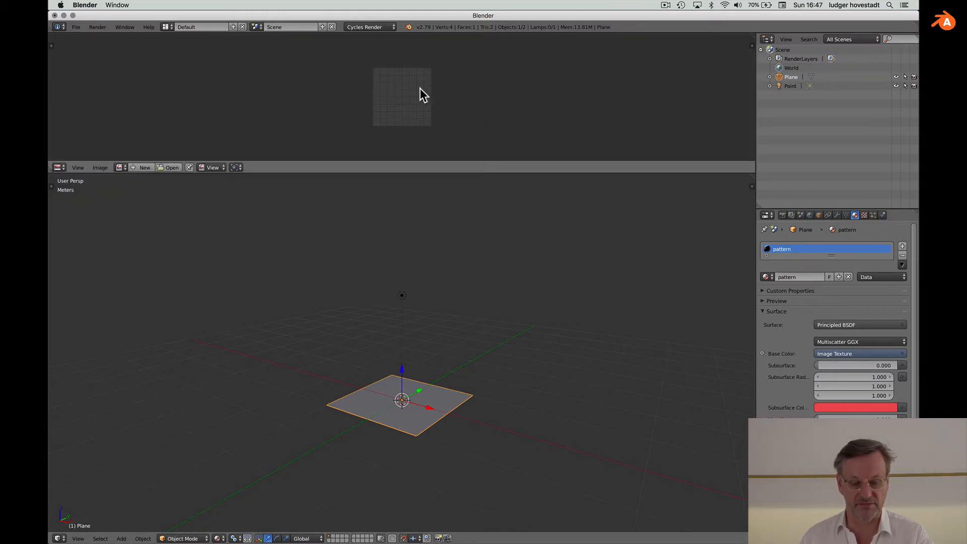
Step: Display the pat02.tiff image in the UV/Image Editor
{"action": "left_click", "coordinate": [120, 166]}
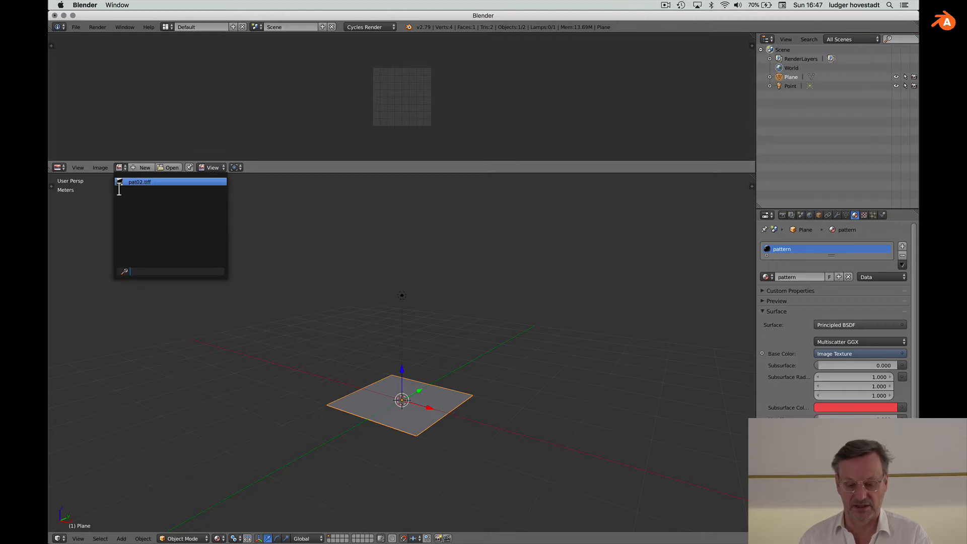
{"action": "left_click", "coordinate": [119, 180]}
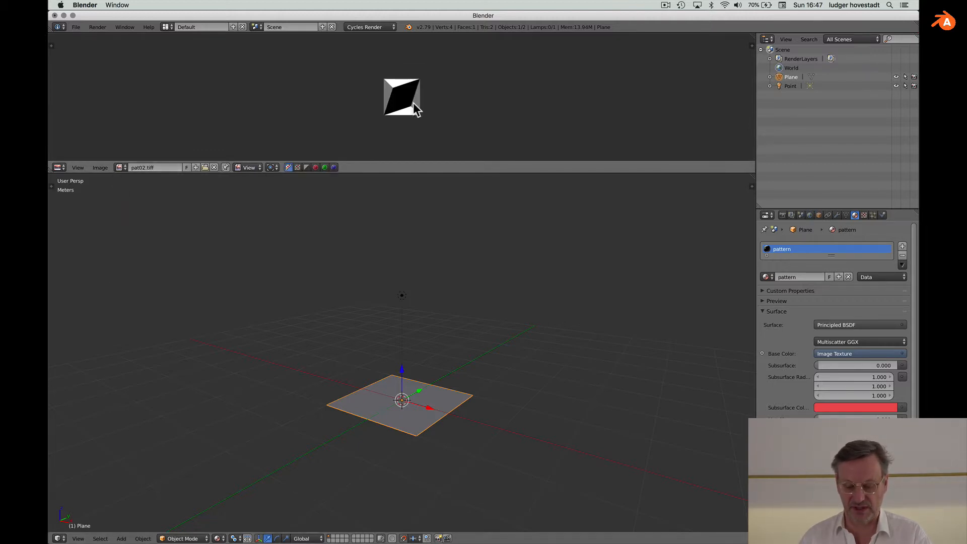
{"action": "scroll", "coordinate": [415, 104], "scroll_direction": "up", "scroll_amount": 3}
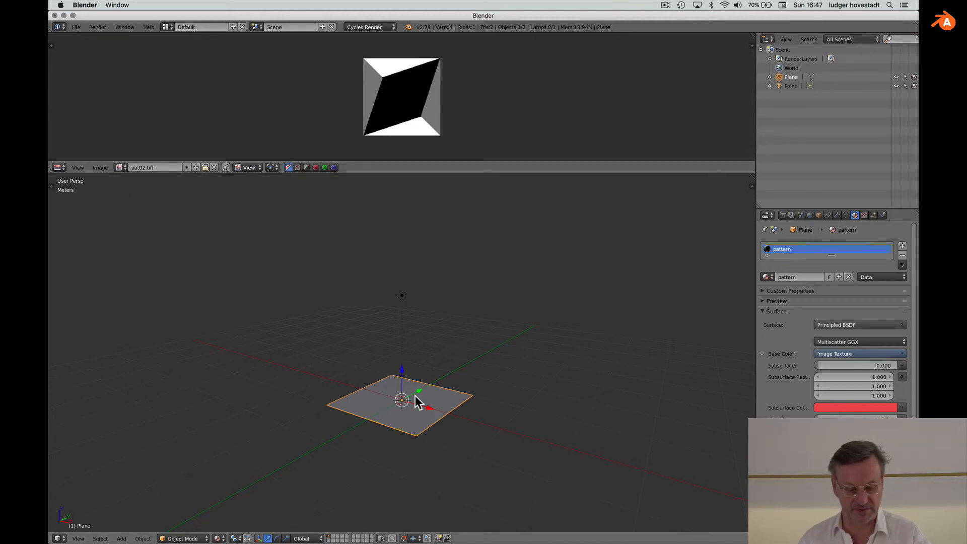
Step: Put the plane into Edit Mode and unwrap its face onto the pat02.tiff image
{"action": "key", "text": "u"}
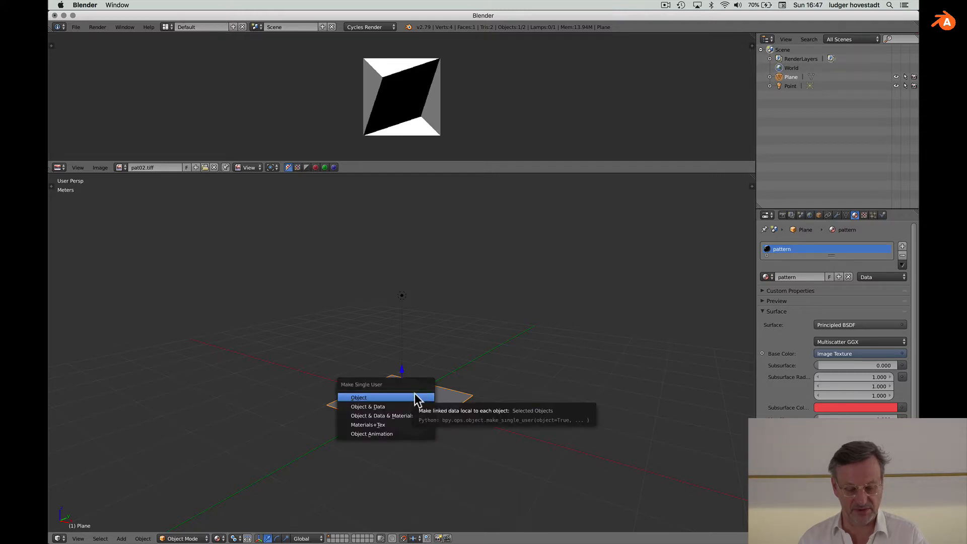
{"action": "left_click", "coordinate": [492, 355]}
{"action": "left_click", "coordinate": [184, 537]}
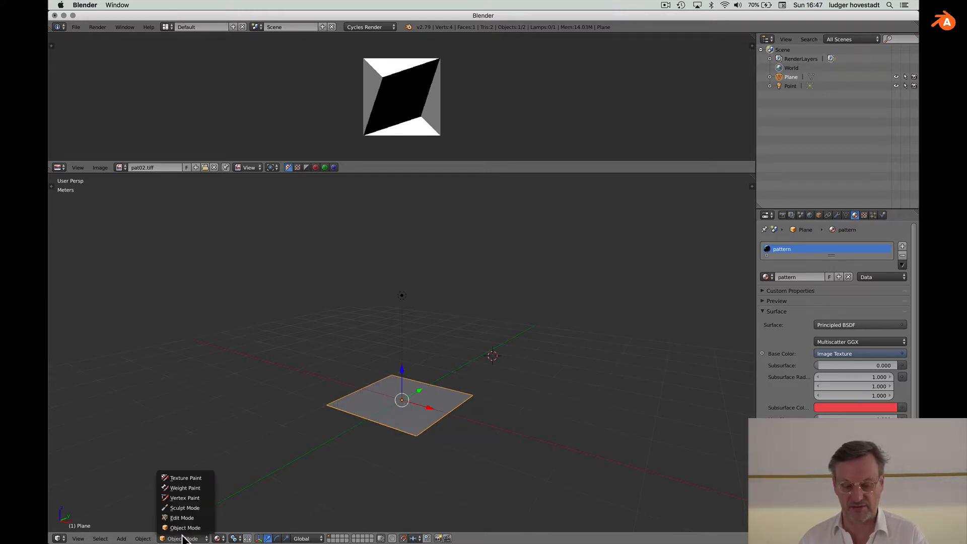
{"action": "left_click", "coordinate": [182, 518]}
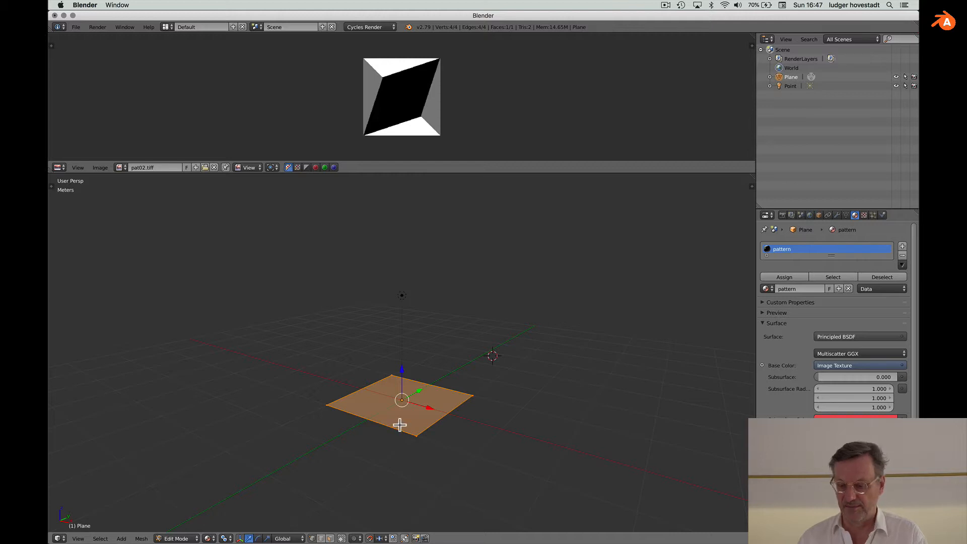
{"action": "key", "text": "u"}
{"action": "left_click", "coordinate": [450, 389]}
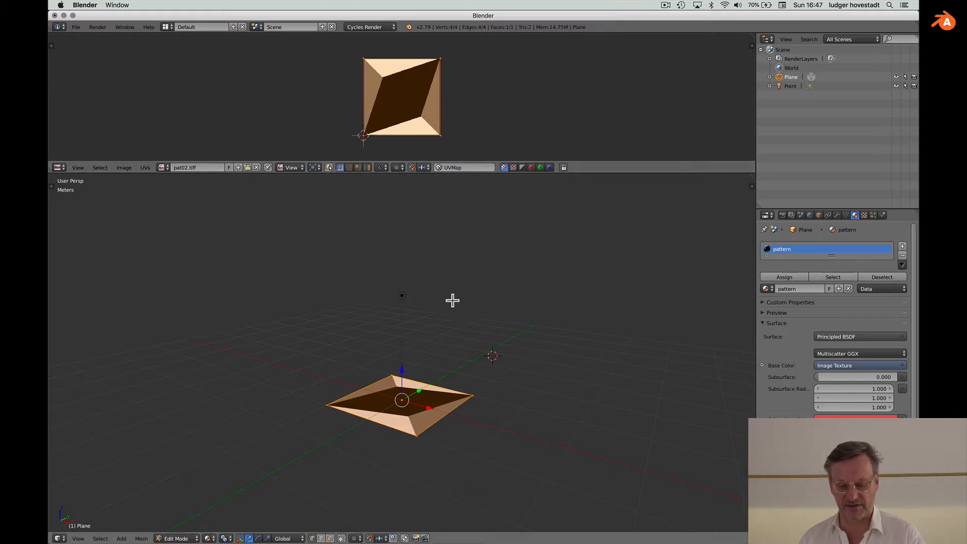
Step: Try enlarging the plane's mesh in the 3D view, and undo the scaling
{"action": "key", "text": "s"}
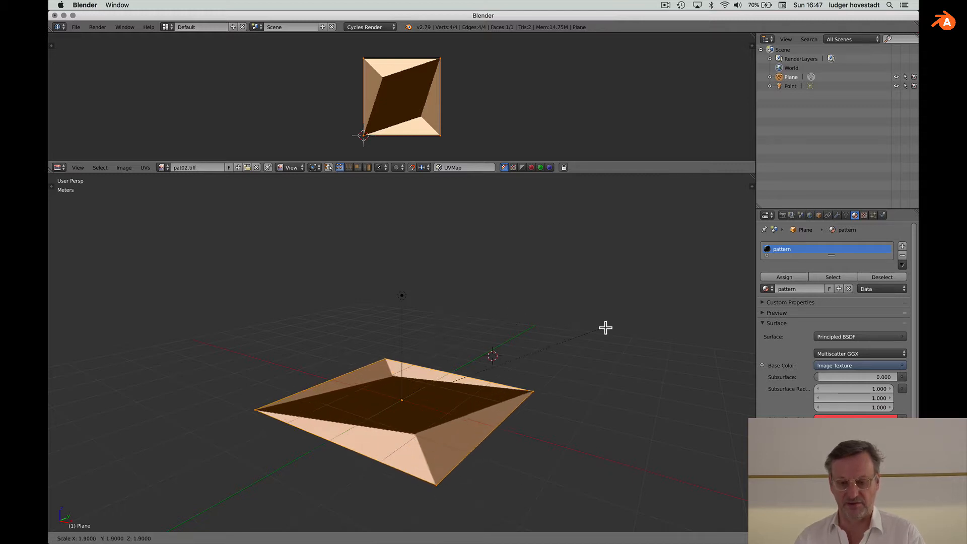
{"action": "left_click", "coordinate": [548, 355]}
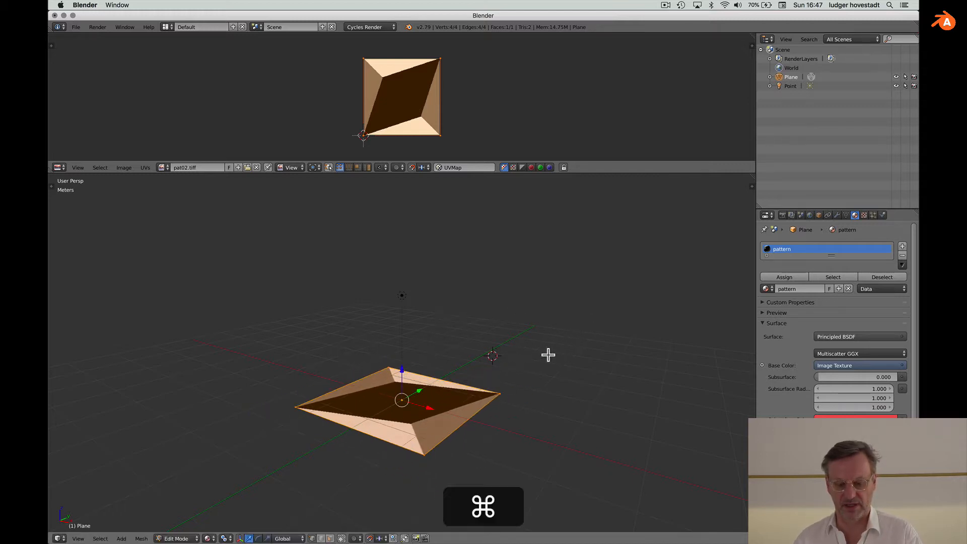
{"action": "key", "text": "super+z"}
Step: Try scaling the plane's UV layout freehand by about 2.2 in the UV/Image Editor, and undo it
{"action": "key", "text": "s"}
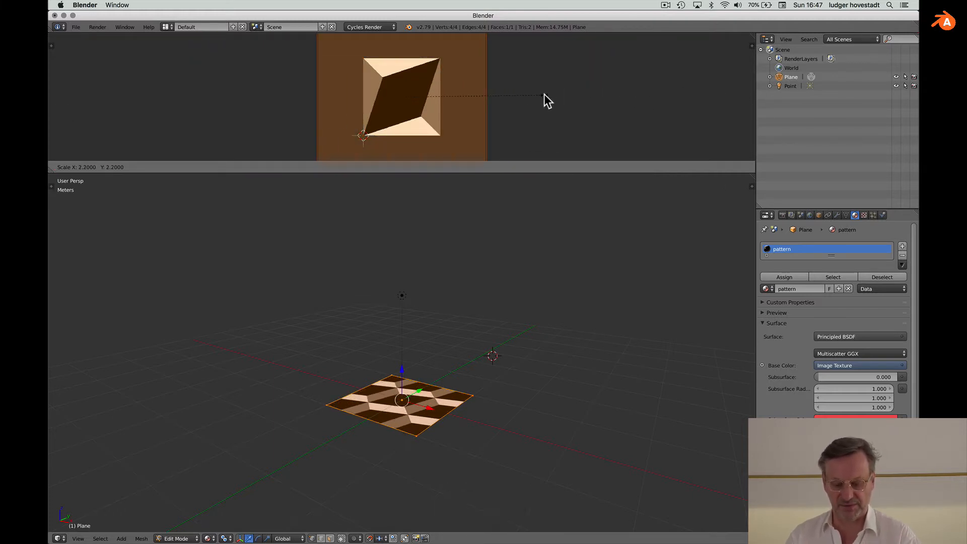
{"action": "left_click", "coordinate": [543, 94]}
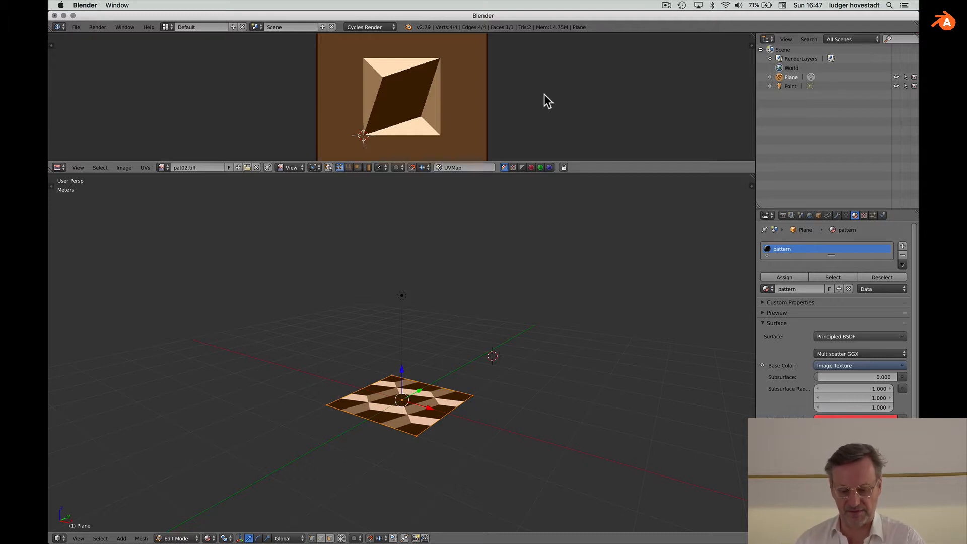
{"action": "key", "text": "2"}
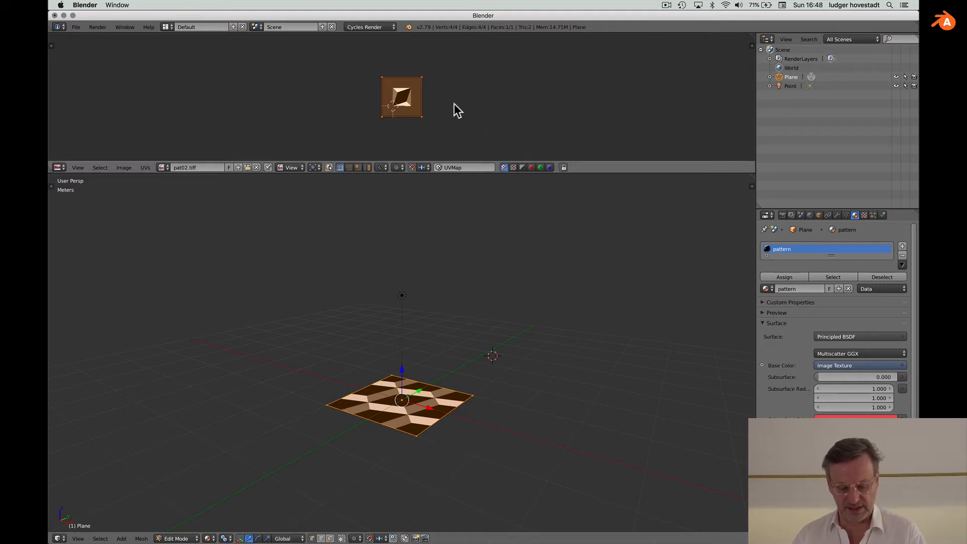
{"action": "key", "text": "super+z"}
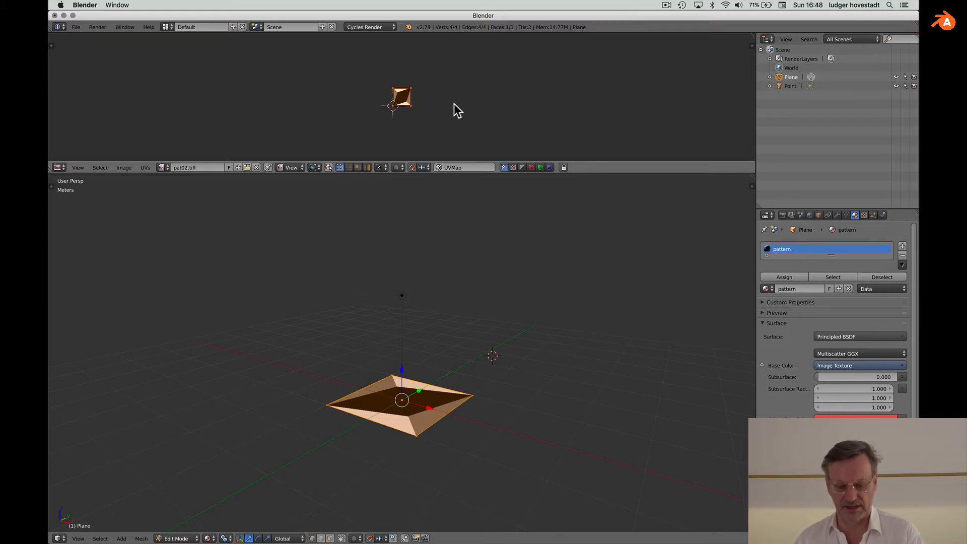
Step: Scale the plane's UV layout by exactly 4 in the UV/Image Editor
{"action": "key", "text": "s"}
{"action": "key", "text": "4"}
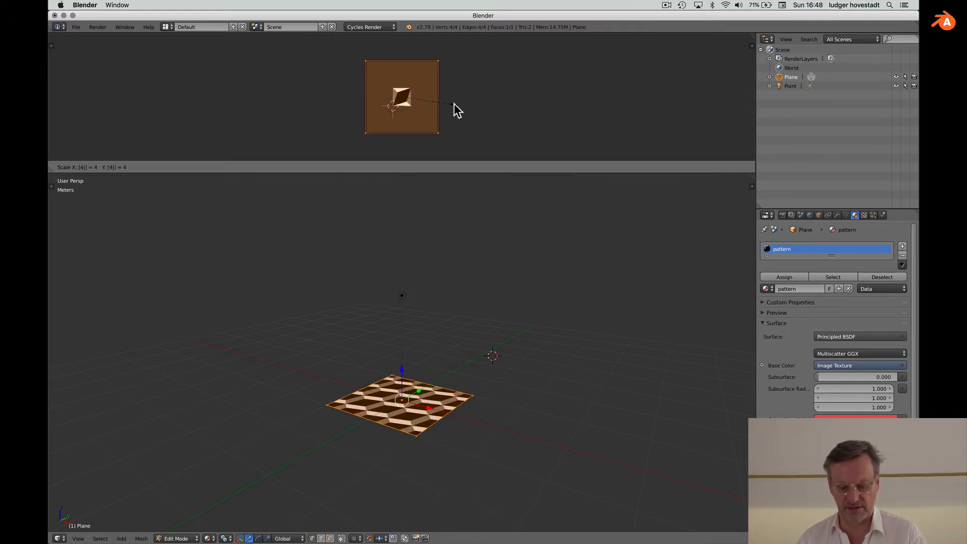
{"action": "key", "text": "Return"}
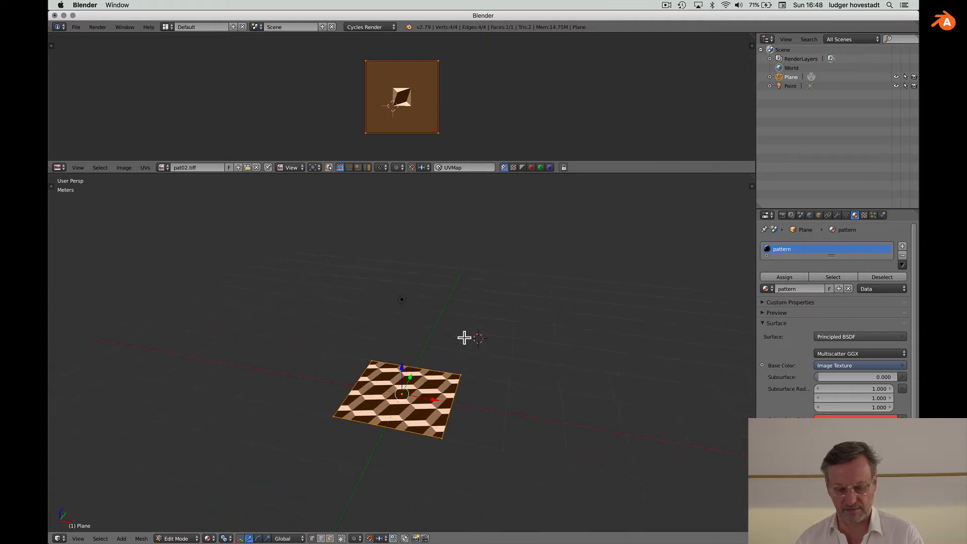
Step: Switch the plane from Edit Mode back to Object Mode
{"action": "scroll", "coordinate": [464, 338], "scroll_direction": "up", "scroll_amount": 4}
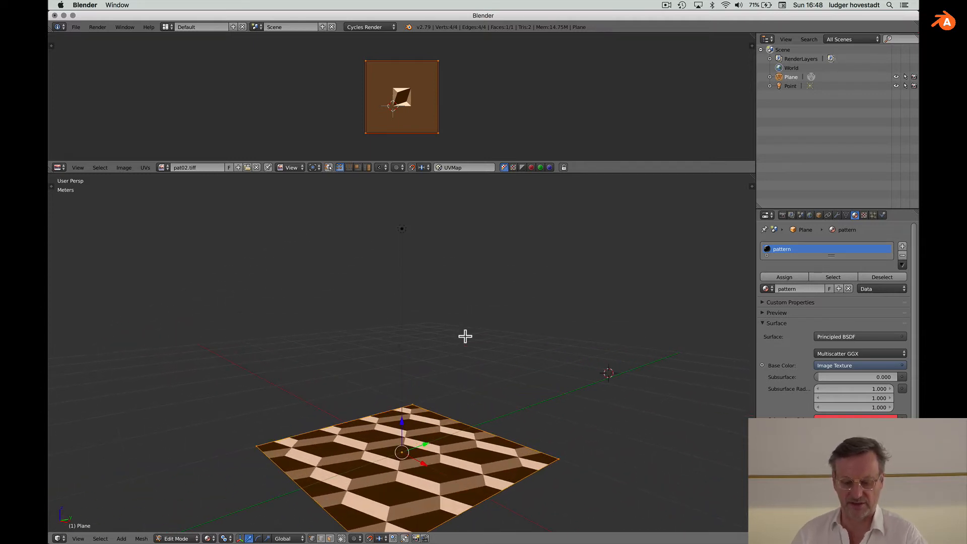
{"action": "scroll", "coordinate": [465, 336], "scroll_direction": "down", "scroll_amount": 4, "text": "shift"}
{"action": "scroll", "coordinate": [465, 336], "scroll_direction": "up", "scroll_amount": 5}
{"action": "scroll", "coordinate": [465, 336], "scroll_direction": "left", "scroll_amount": 3}
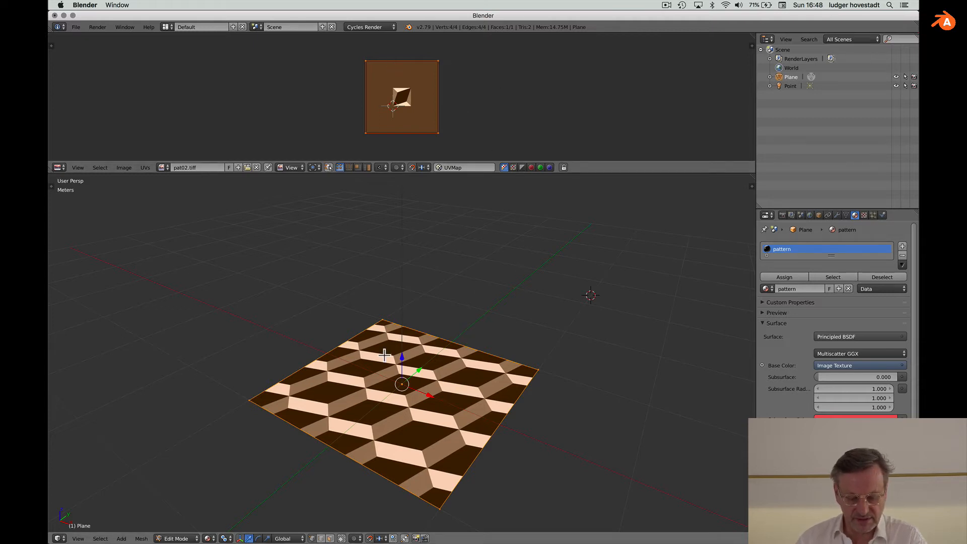
{"action": "left_click", "coordinate": [177, 538]}
{"action": "left_click", "coordinate": [179, 530]}
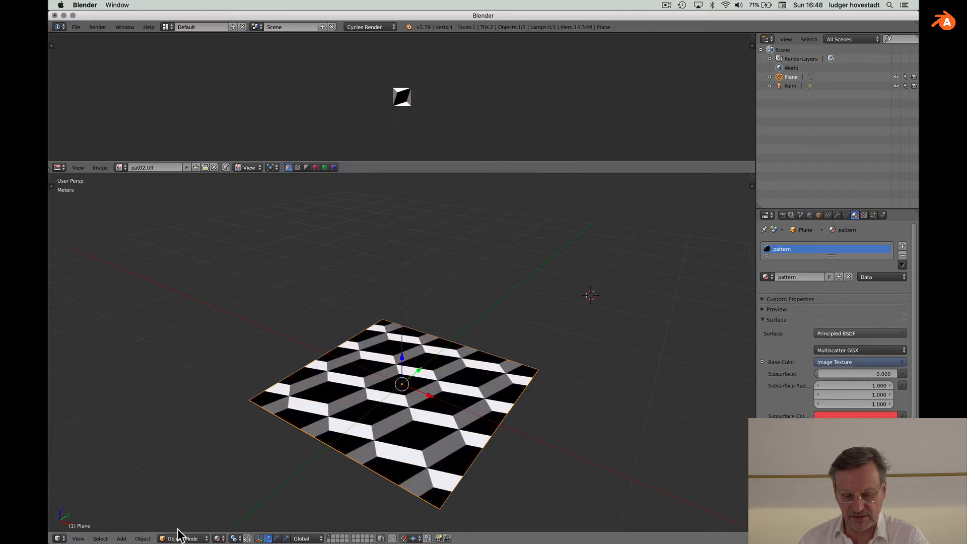
Step: Set the 3D view's shading to Rendered and put the plane into Edit Mode
{"action": "left_click", "coordinate": [220, 538]}
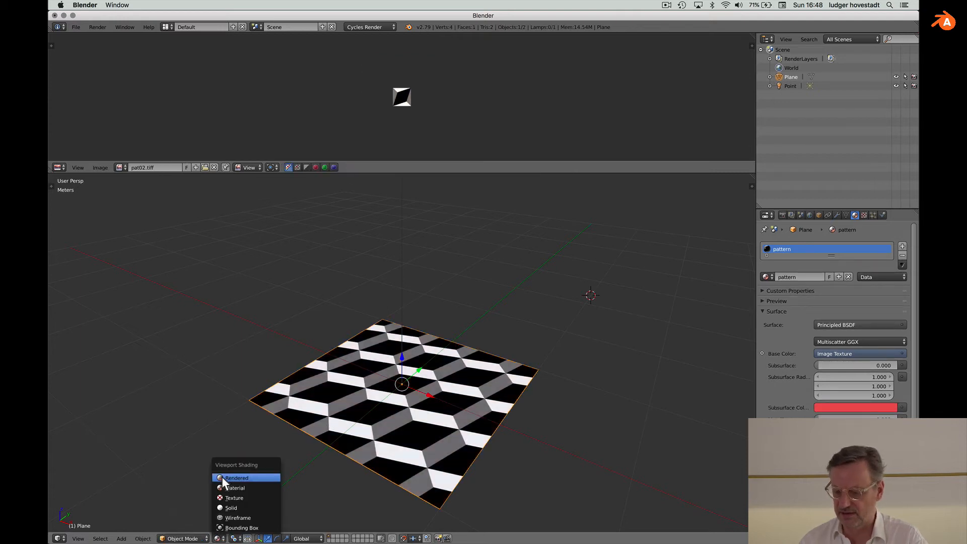
{"action": "left_click", "coordinate": [222, 479]}
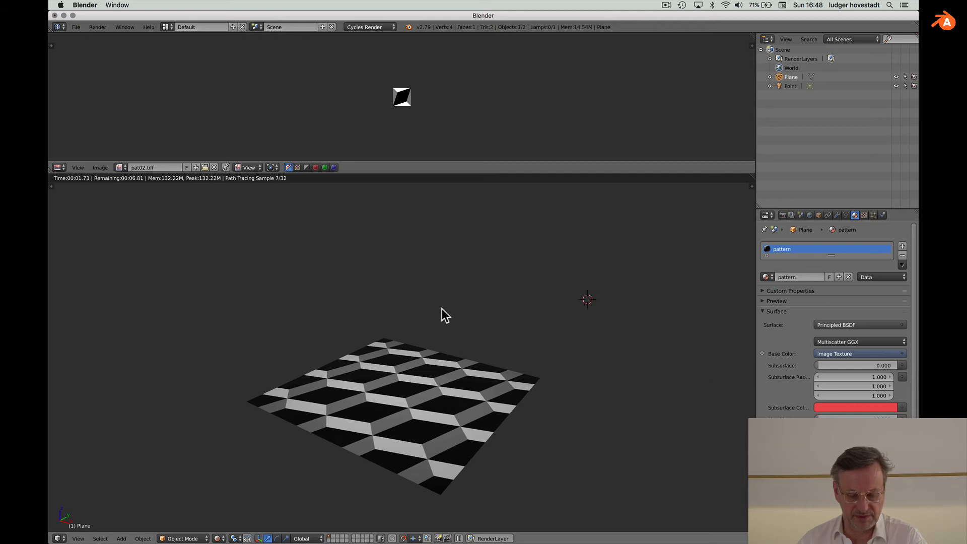
{"action": "left_click", "coordinate": [185, 532]}
{"action": "left_click", "coordinate": [185, 518]}
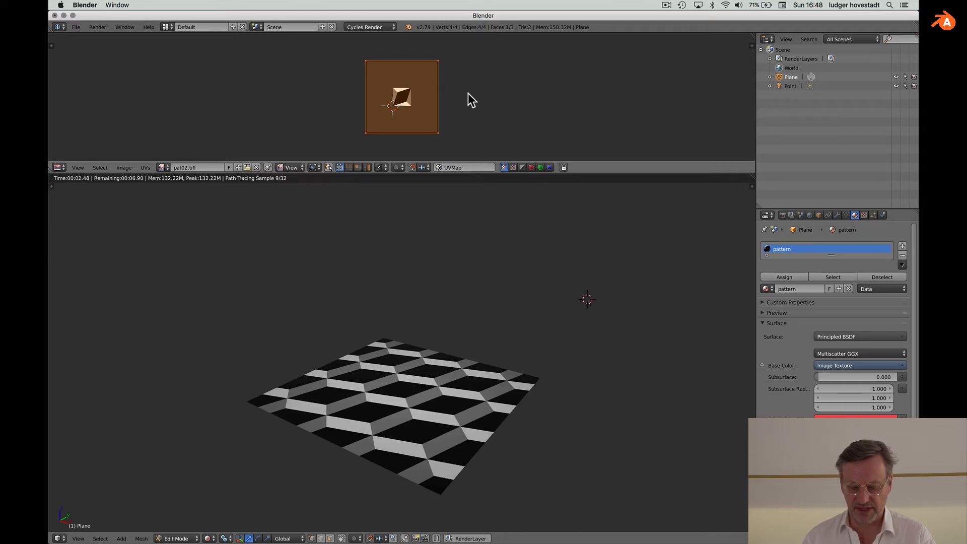
Step: Examine from all sides how the pattern tiles across the rendered plane
{"action": "scroll", "coordinate": [468, 347], "scroll_direction": "left", "scroll_amount": 5}
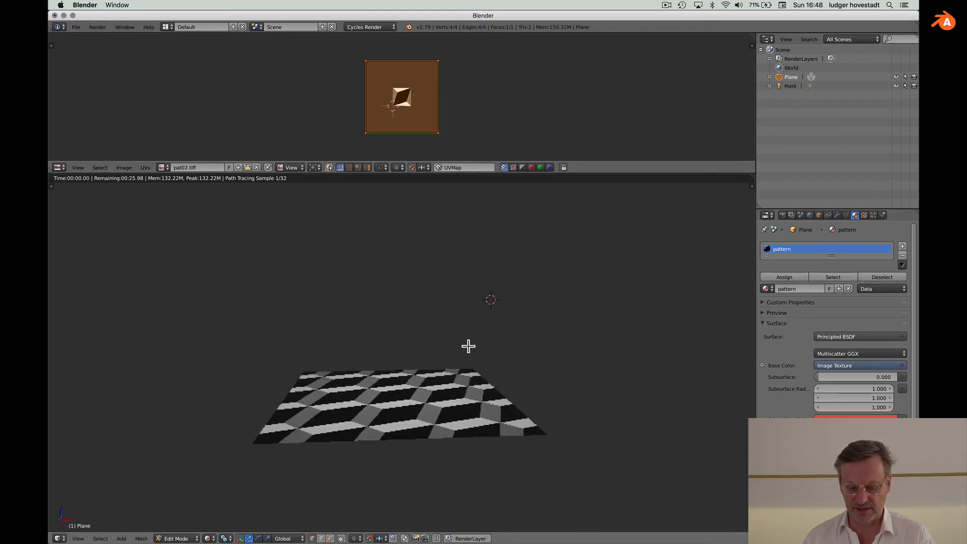
{"action": "scroll", "coordinate": [468, 347], "scroll_direction": "left", "scroll_amount": 5}
{"action": "scroll", "coordinate": [468, 347], "scroll_direction": "left", "scroll_amount": 3}
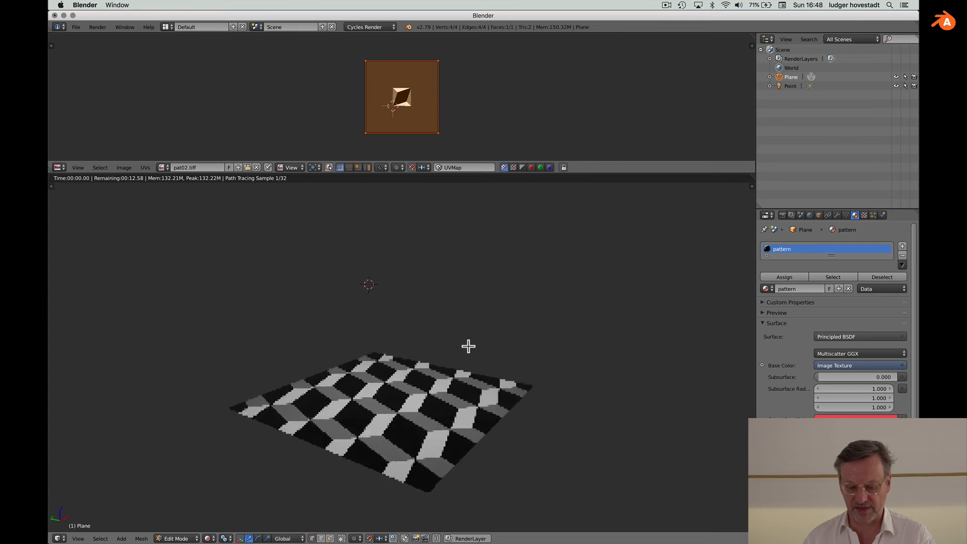
{"action": "scroll", "coordinate": [468, 347], "scroll_direction": "left", "scroll_amount": 10}
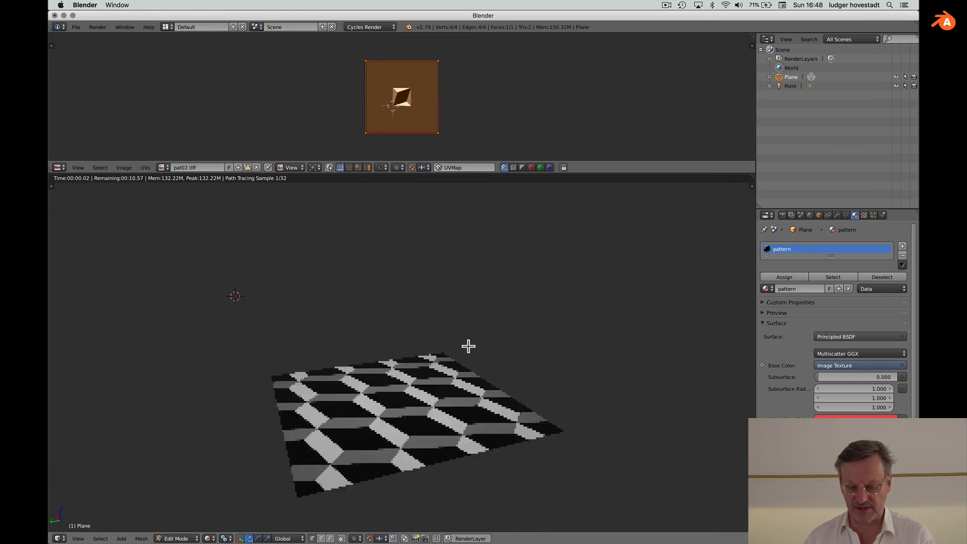
{"action": "scroll", "coordinate": [468, 347], "scroll_direction": "left", "scroll_amount": 10}
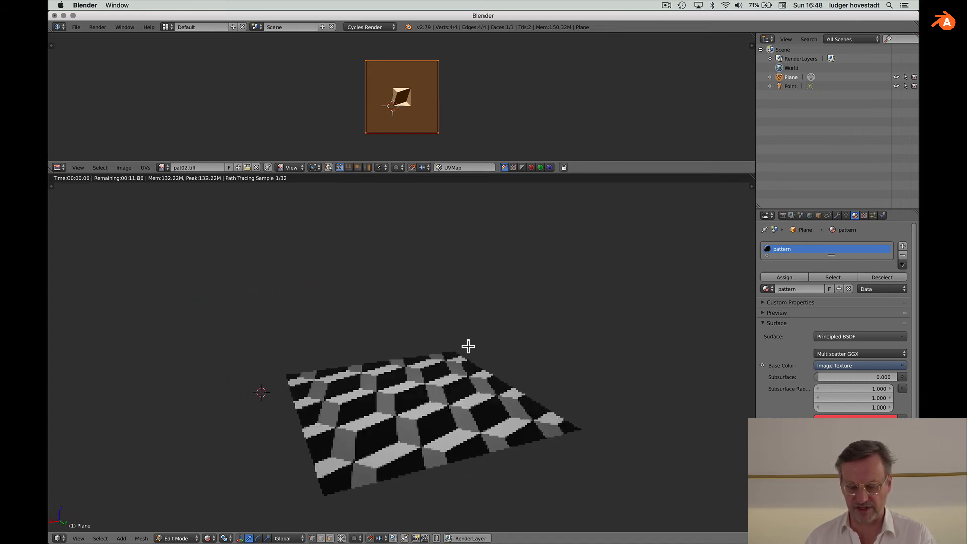
{"action": "scroll", "coordinate": [468, 347], "scroll_direction": "left", "scroll_amount": 10}
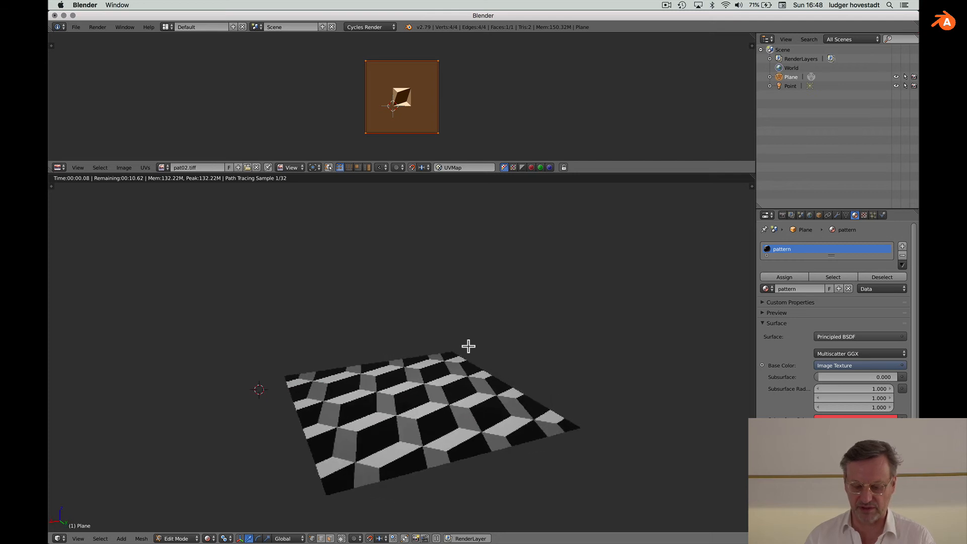
{"action": "scroll", "coordinate": [468, 347], "scroll_direction": "left", "scroll_amount": 5}
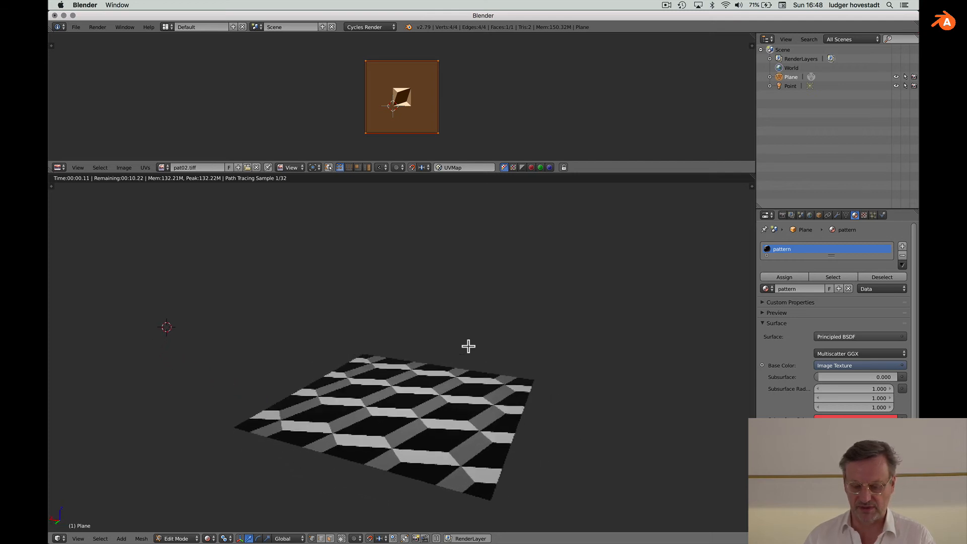
{"action": "scroll", "coordinate": [468, 346], "scroll_direction": "left", "scroll_amount": 5}
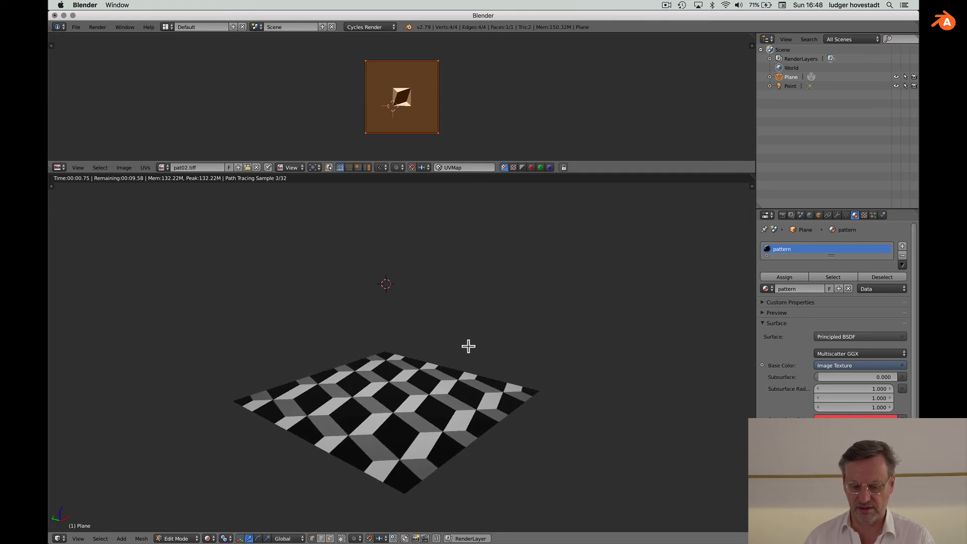
{"action": "scroll", "coordinate": [468, 346], "scroll_direction": "left", "scroll_amount": 10}
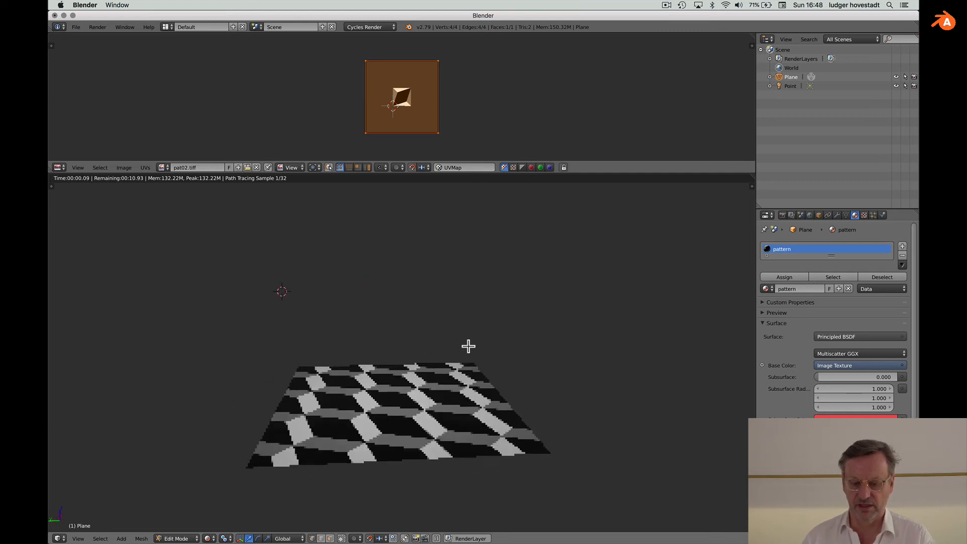
{"action": "scroll", "coordinate": [468, 346], "scroll_direction": "left", "scroll_amount": 8}
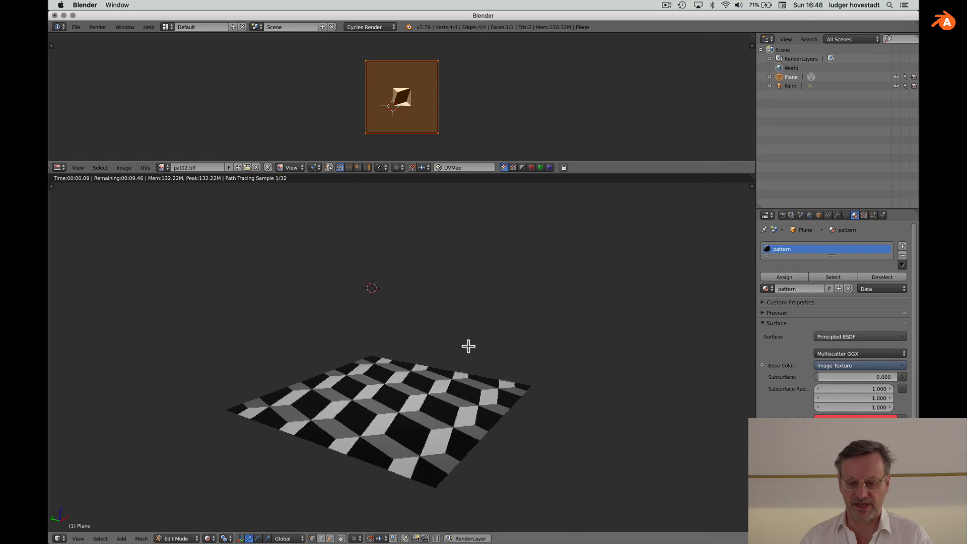
{"action": "scroll", "coordinate": [468, 346], "scroll_direction": "left", "scroll_amount": 2}
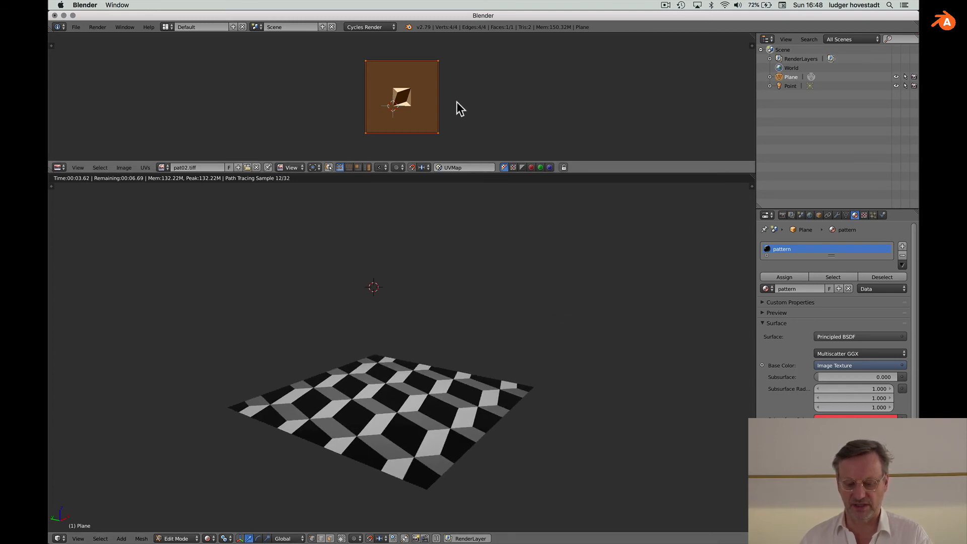
Step: Rotate the plane's UV layout freehand to a slanted angle over the pattern image in the UV/Image Editor
{"action": "key", "text": "r"}
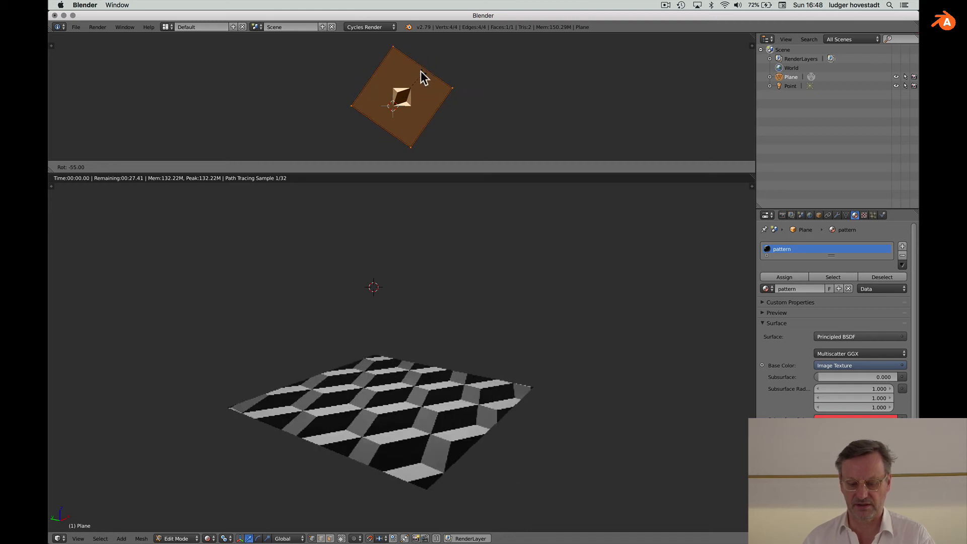
{"action": "left_click", "coordinate": [421, 107]}
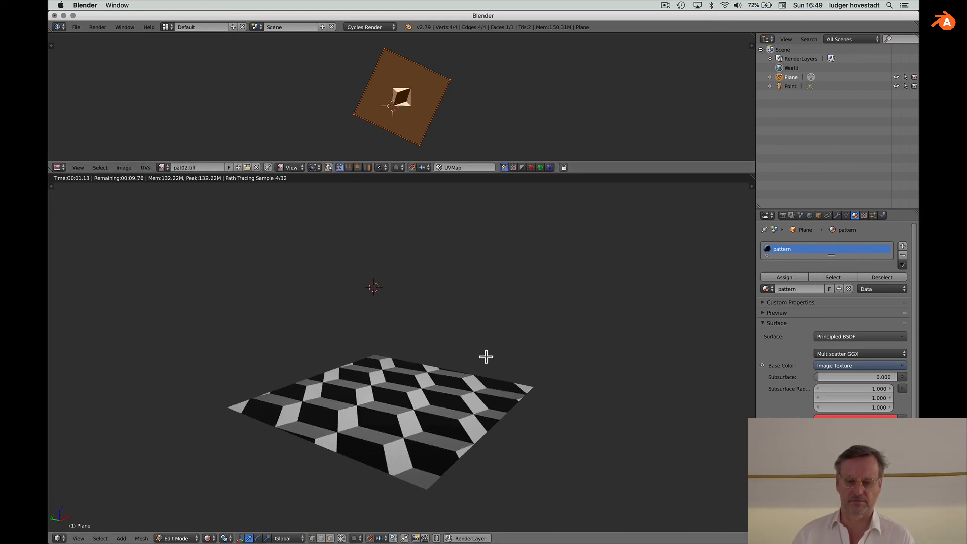
{"action": "scroll", "coordinate": [486, 357], "scroll_direction": "down", "scroll_amount": 5}
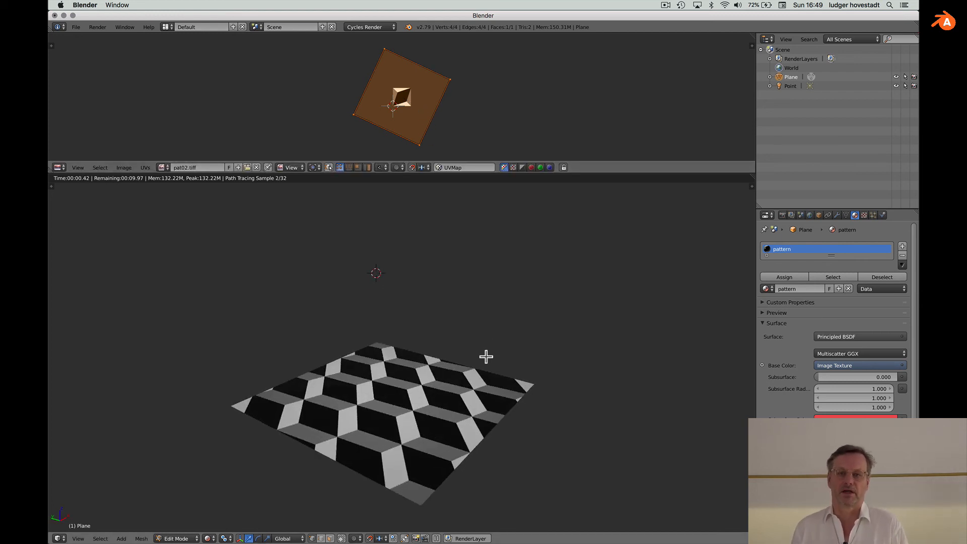